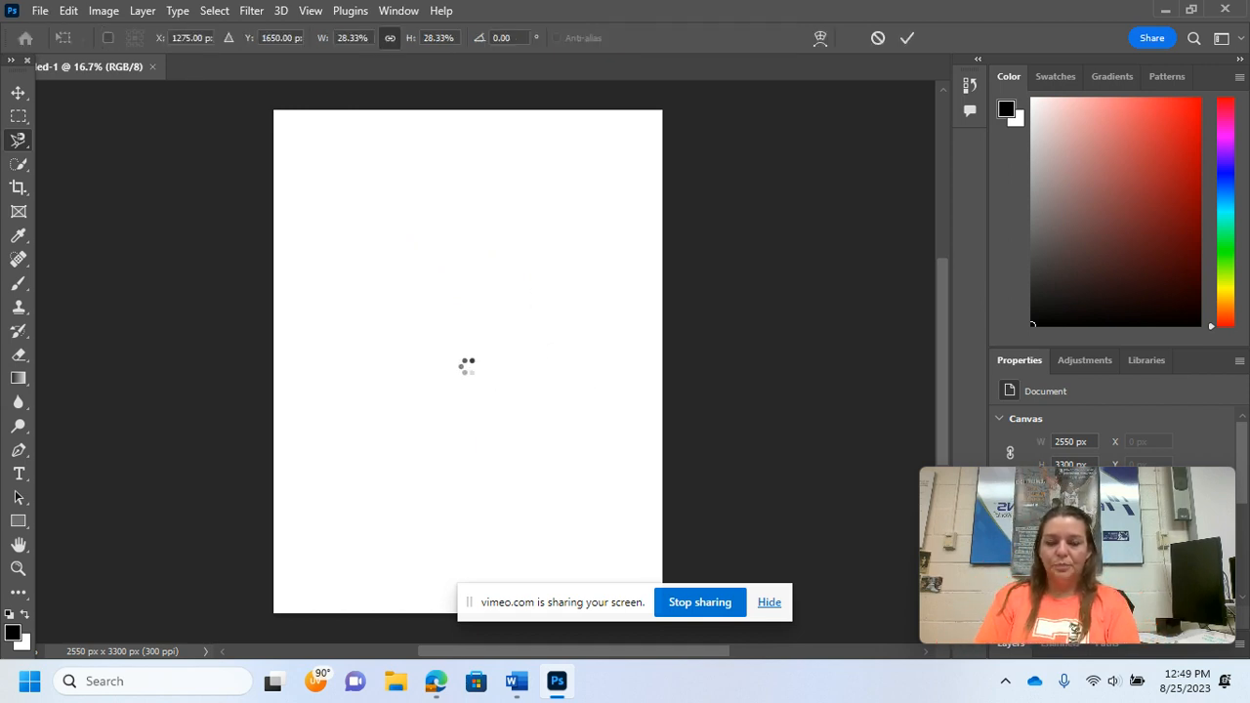
Step: Commit the placement of the clock image on the page
click(907, 37)
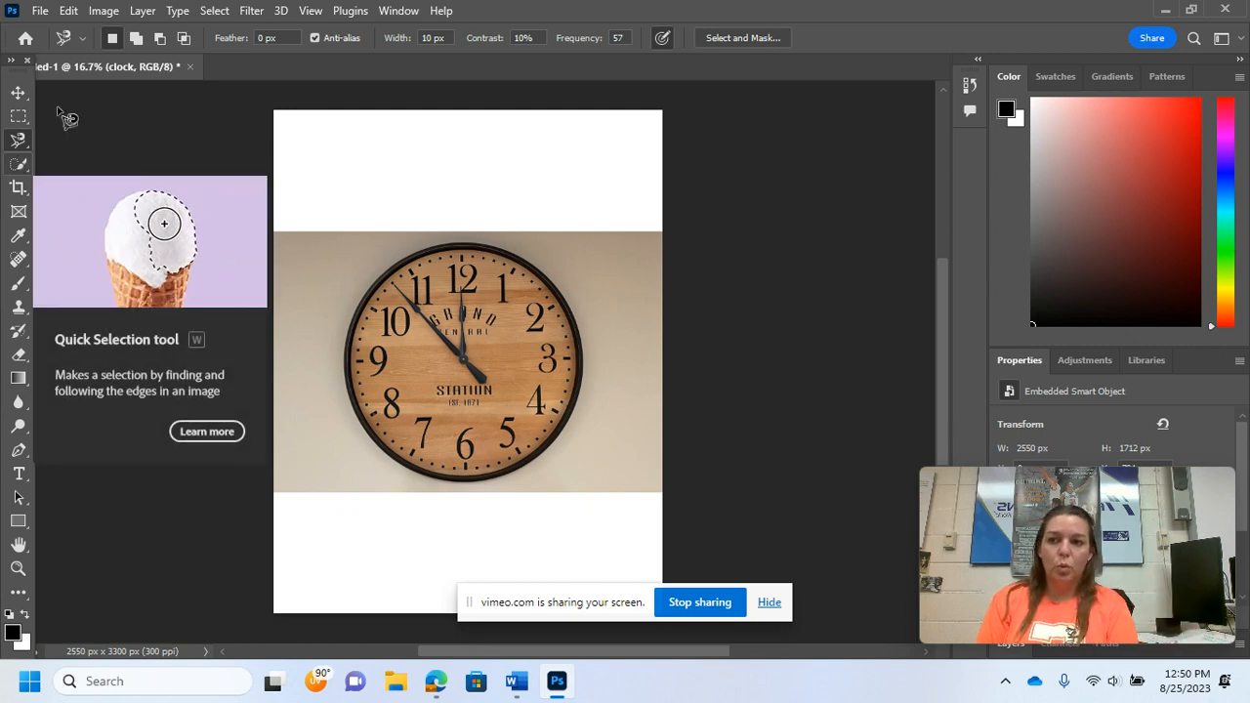
Step: Select the clock with the Object Selection tool by drawing a rectangle around it
click(20, 166)
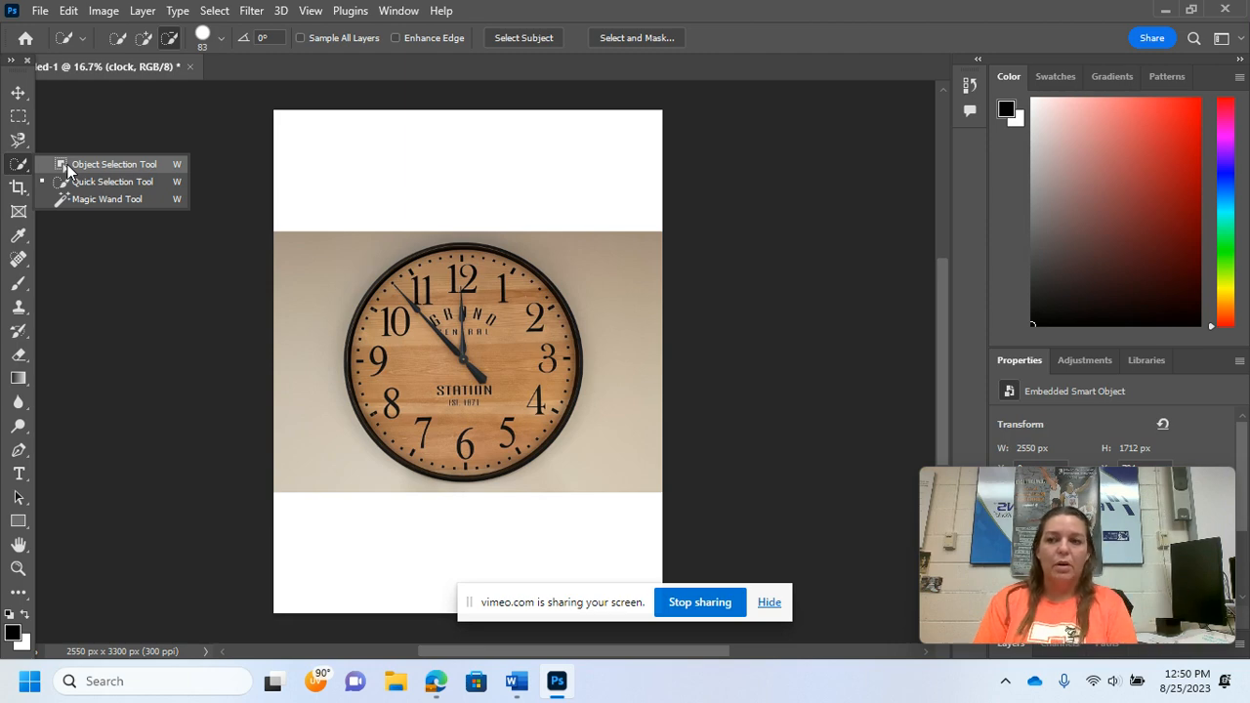
click(141, 168)
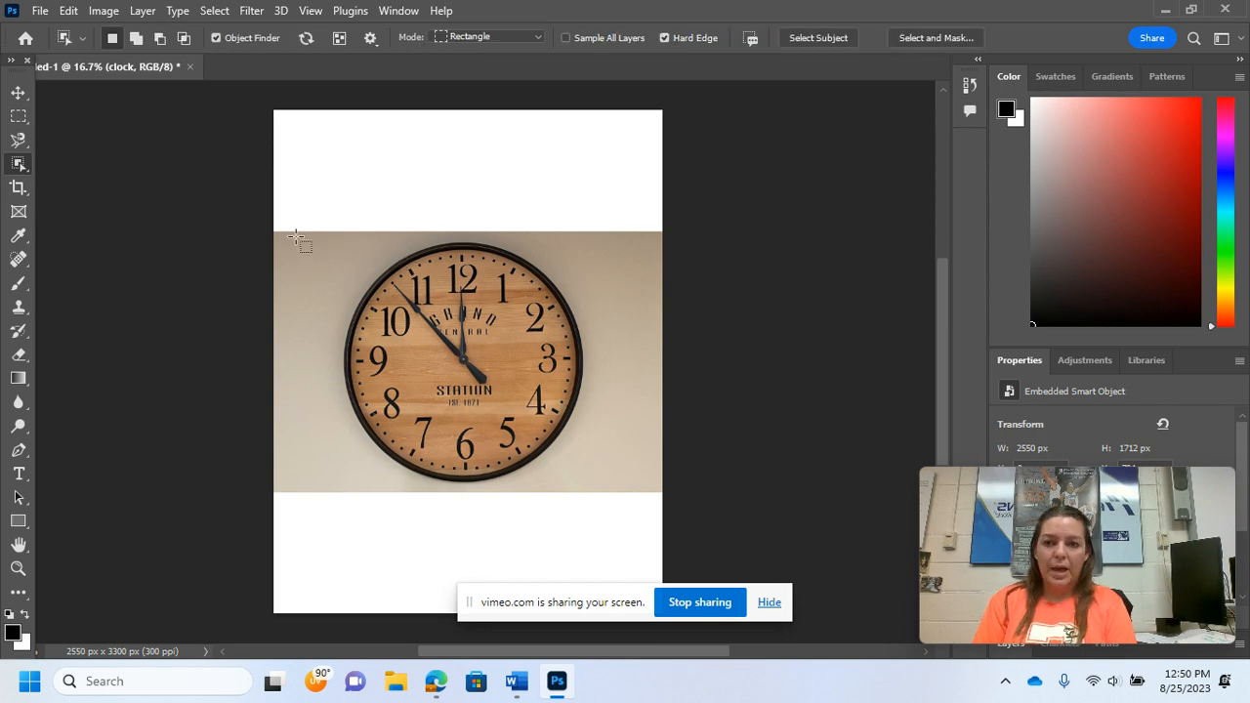
drag(297, 236, 632, 490)
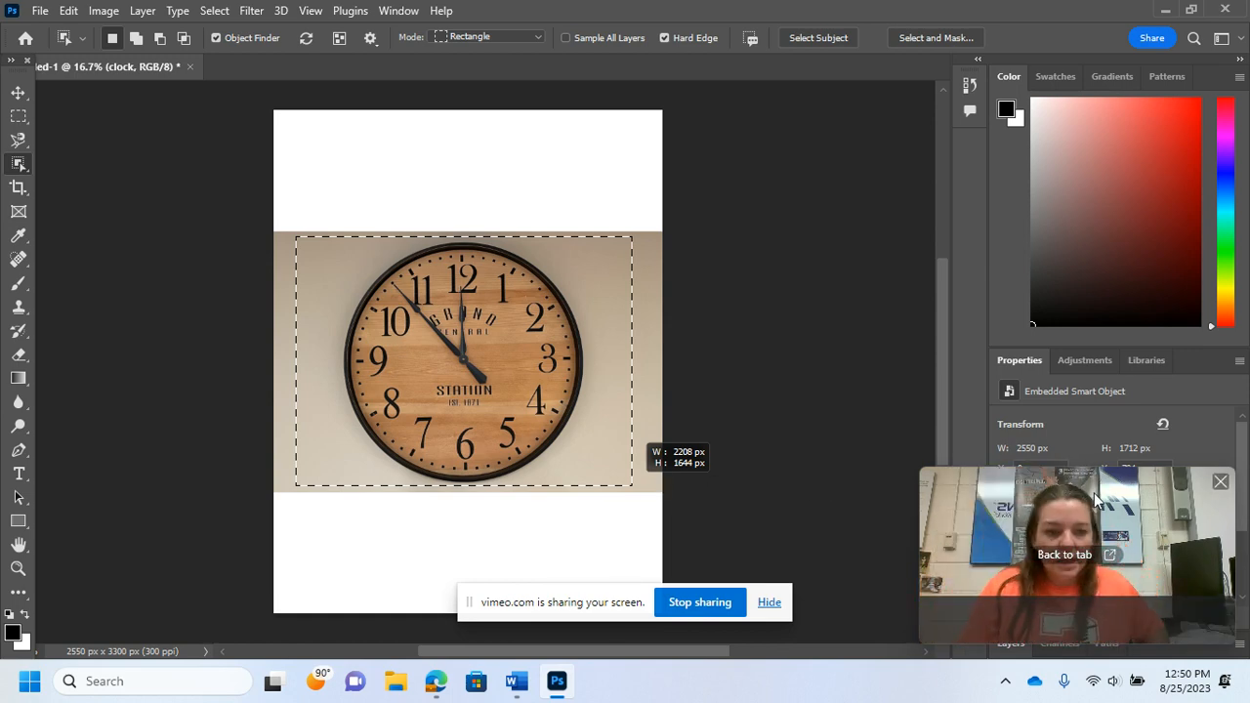
drag(1097, 496, 205, 469)
key(ctrl+d)
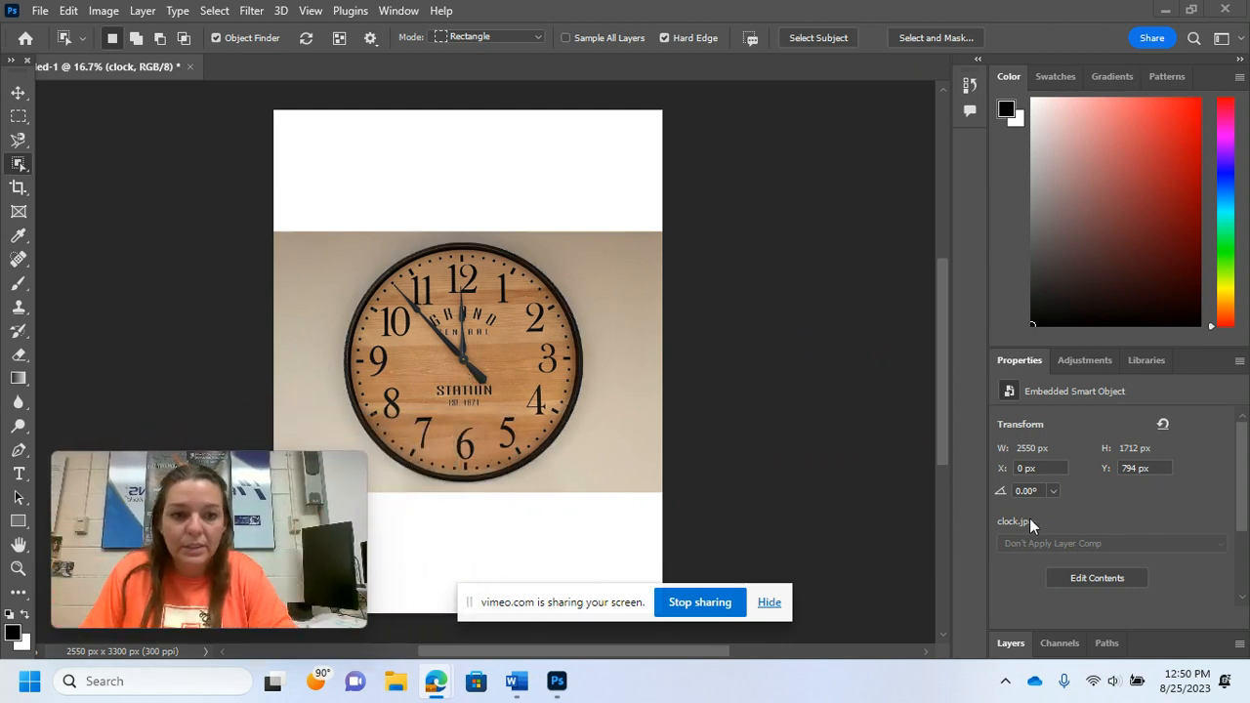
click(1016, 642)
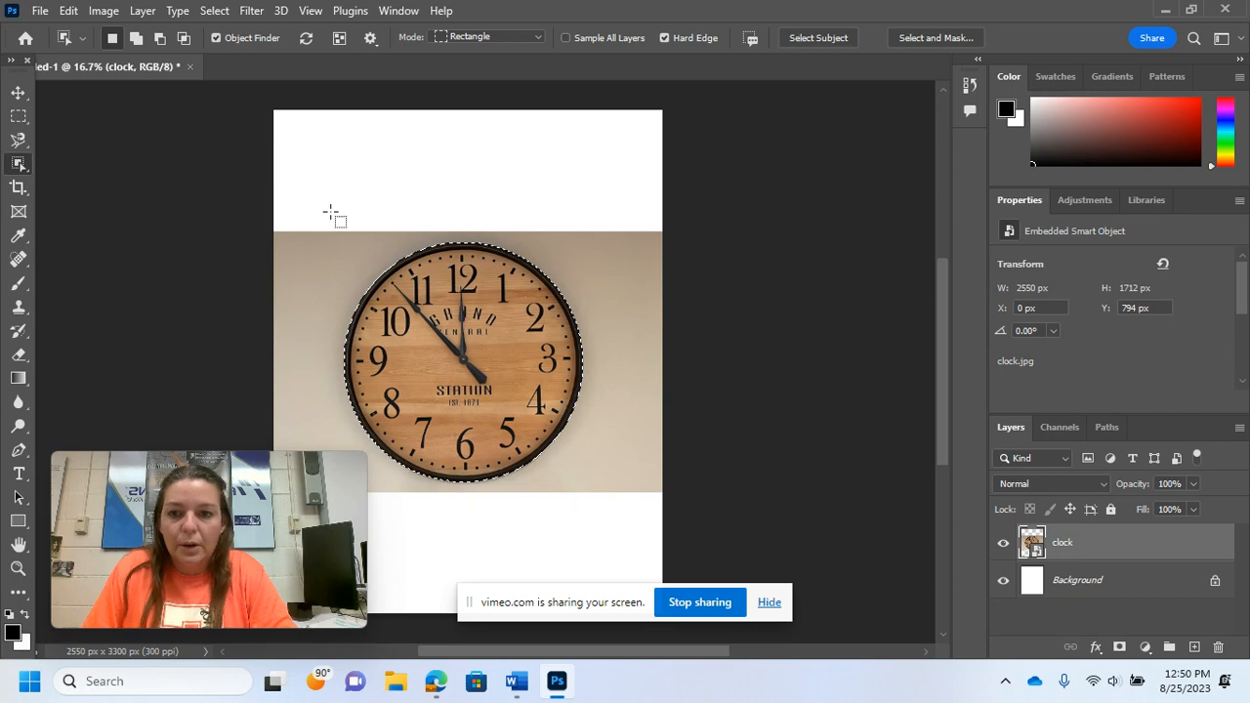
click(478, 282)
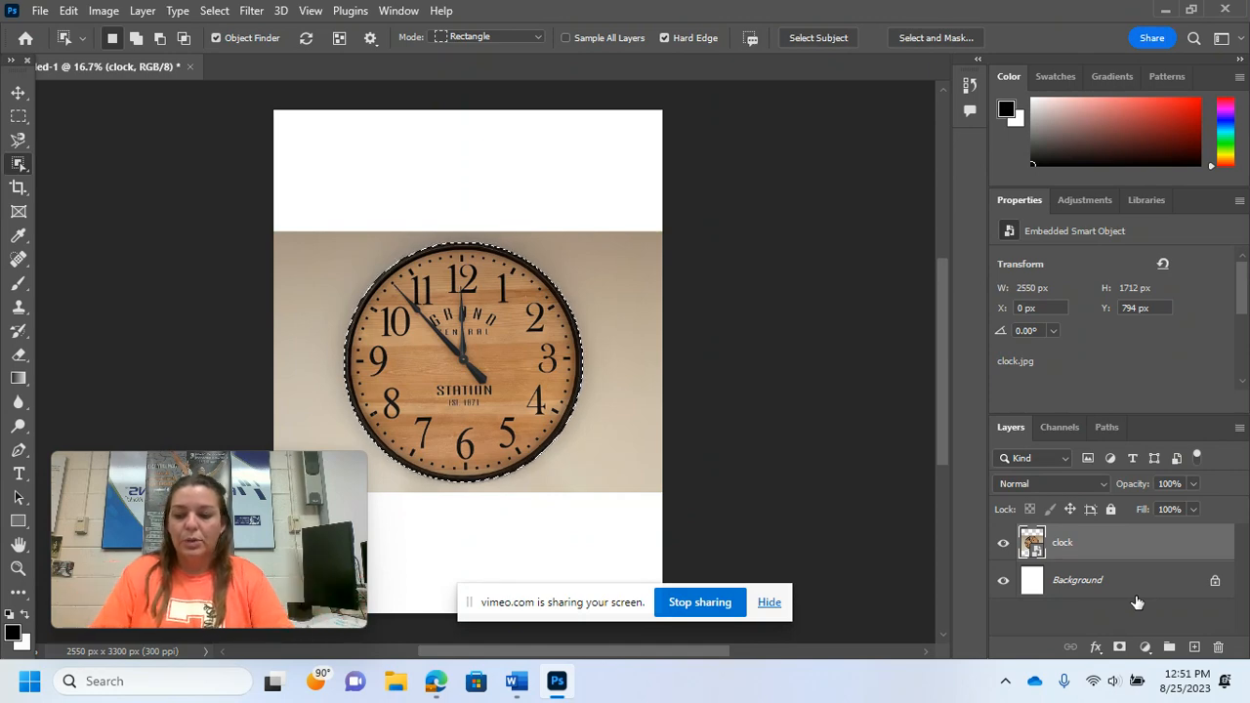
Step: Duplicate the selected clock onto a new layer and hide the clock layer, and undo the copy and selection
key(ctrl+j)
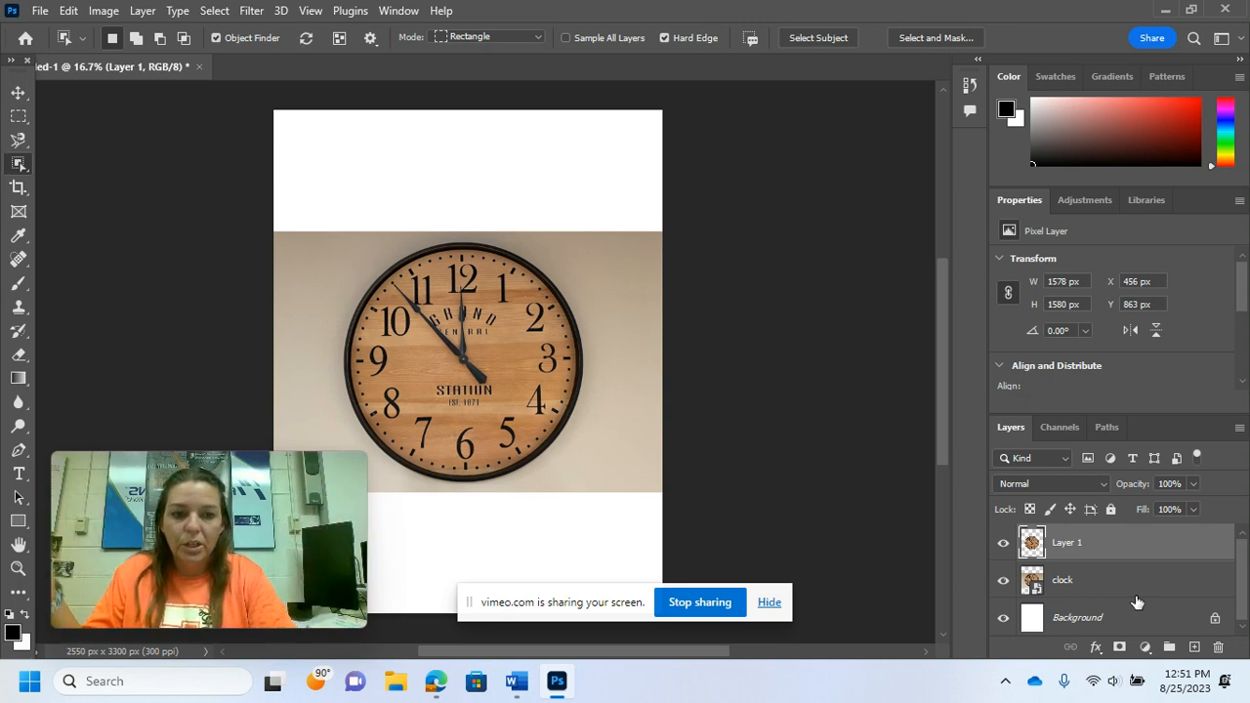
click(1003, 580)
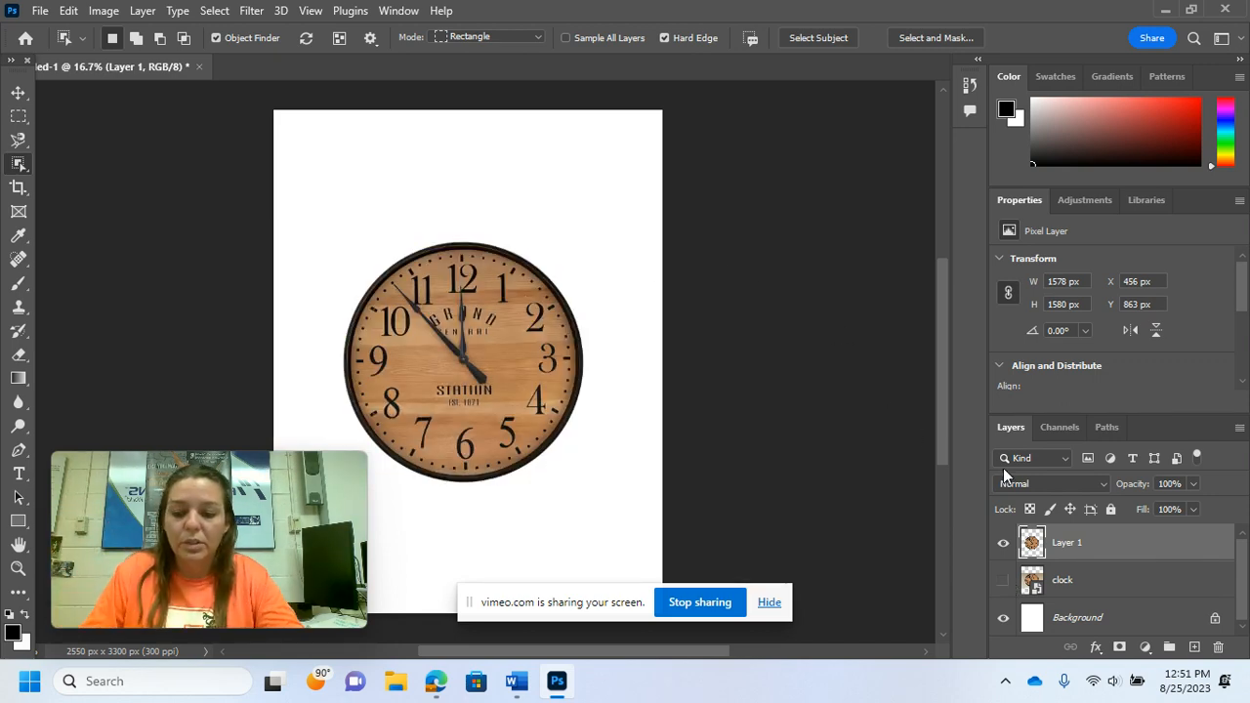
key(ctrl+z)
key(ctrl+z)
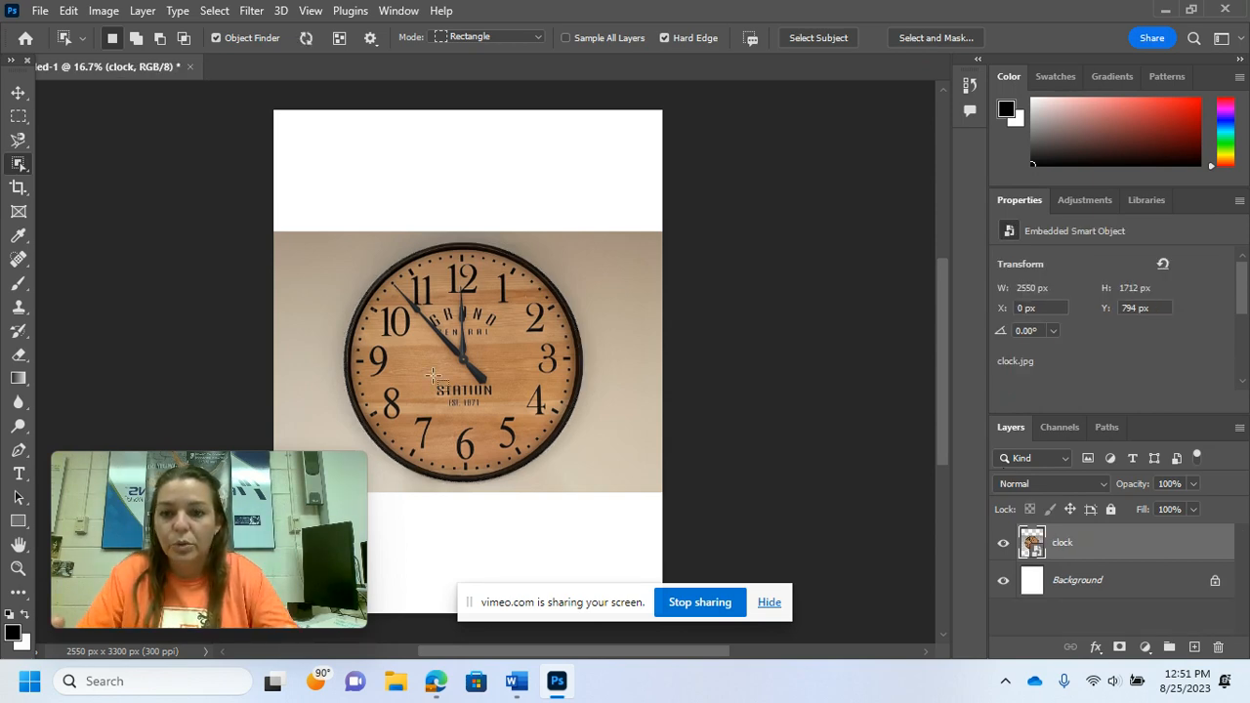
Step: Switch to the Quick Selection tool in new-selection mode and set its brush size to 113 px
right_click(19, 167)
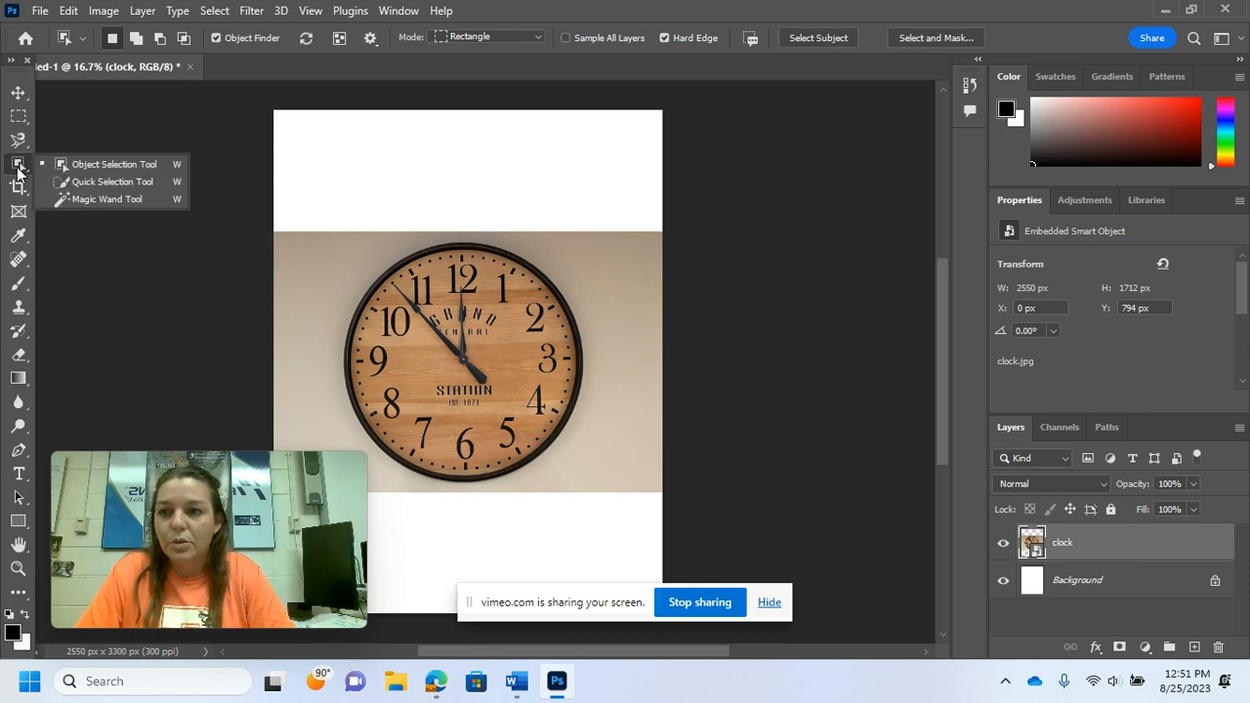
click(115, 182)
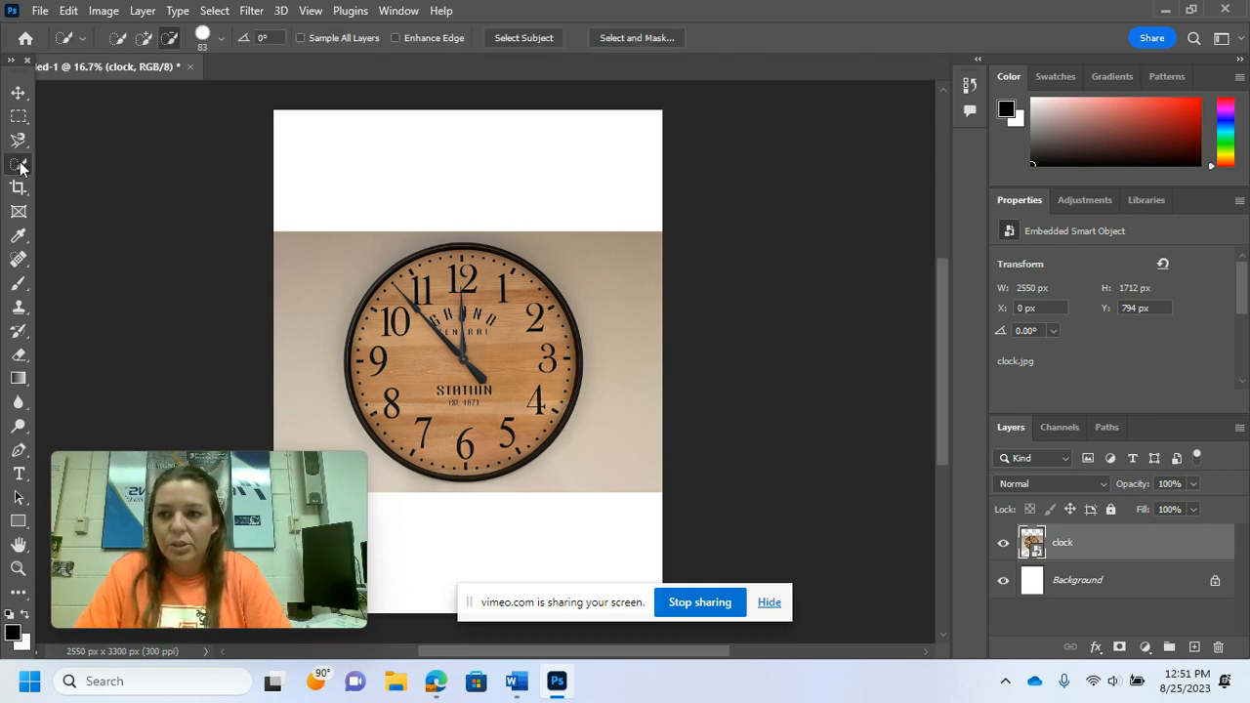
click(171, 39)
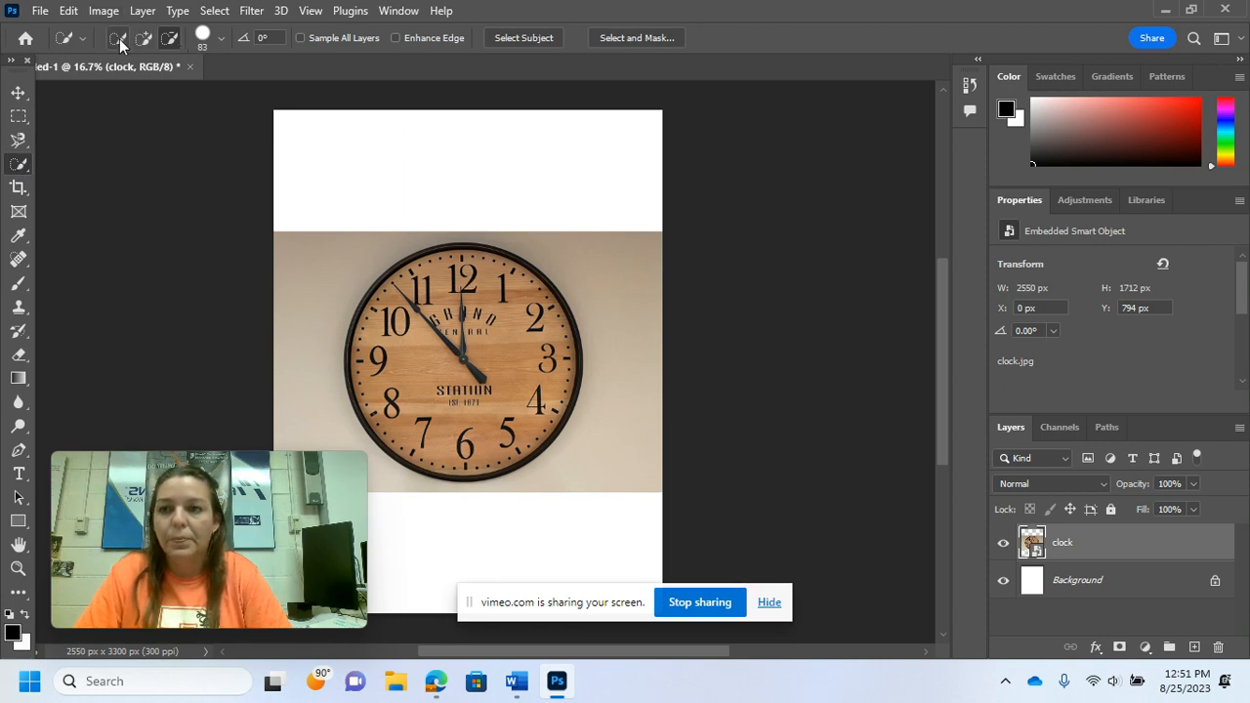
click(119, 38)
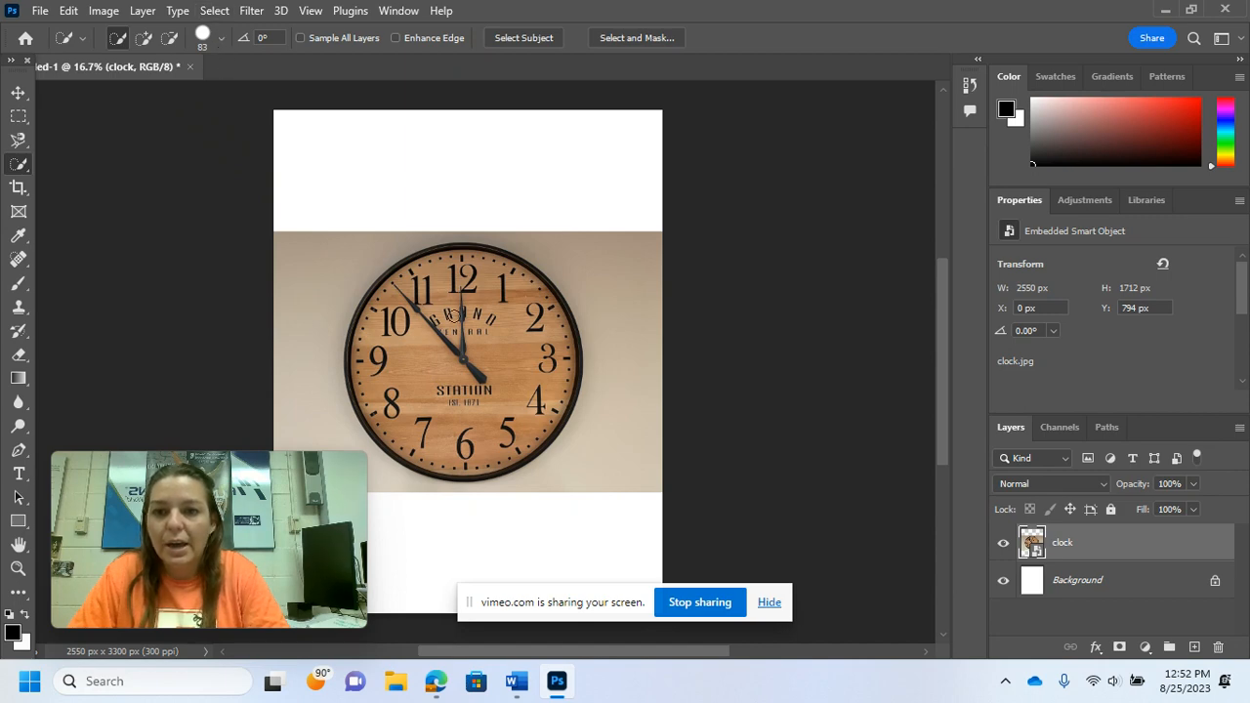
click(220, 39)
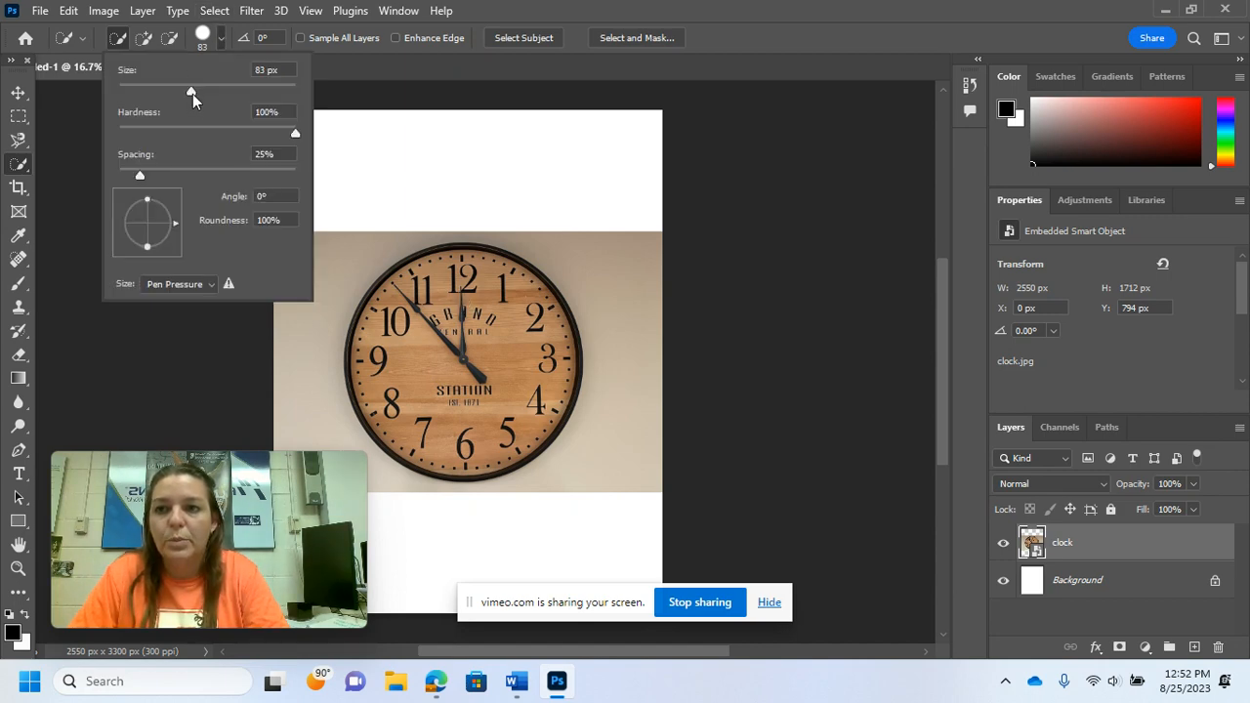
mouse_move(193, 91)
mouse_down()
mouse_move(145, 103)
mouse_move(213, 91)
mouse_up()
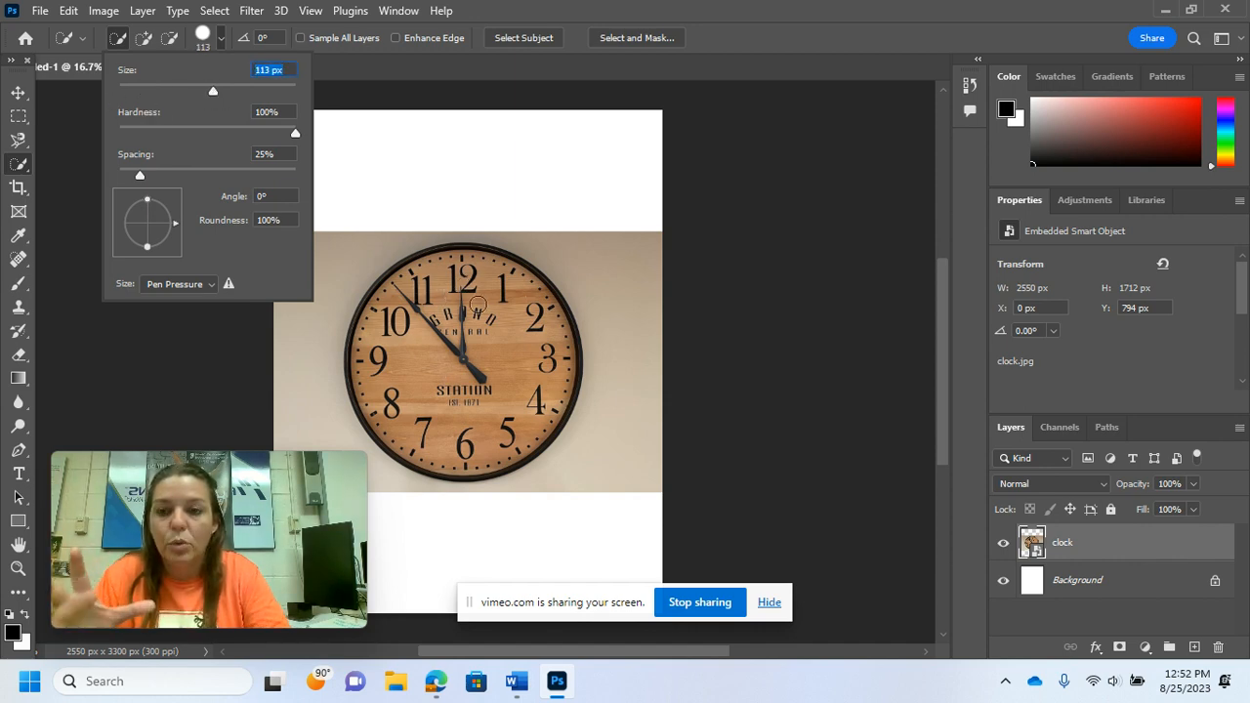
click(203, 37)
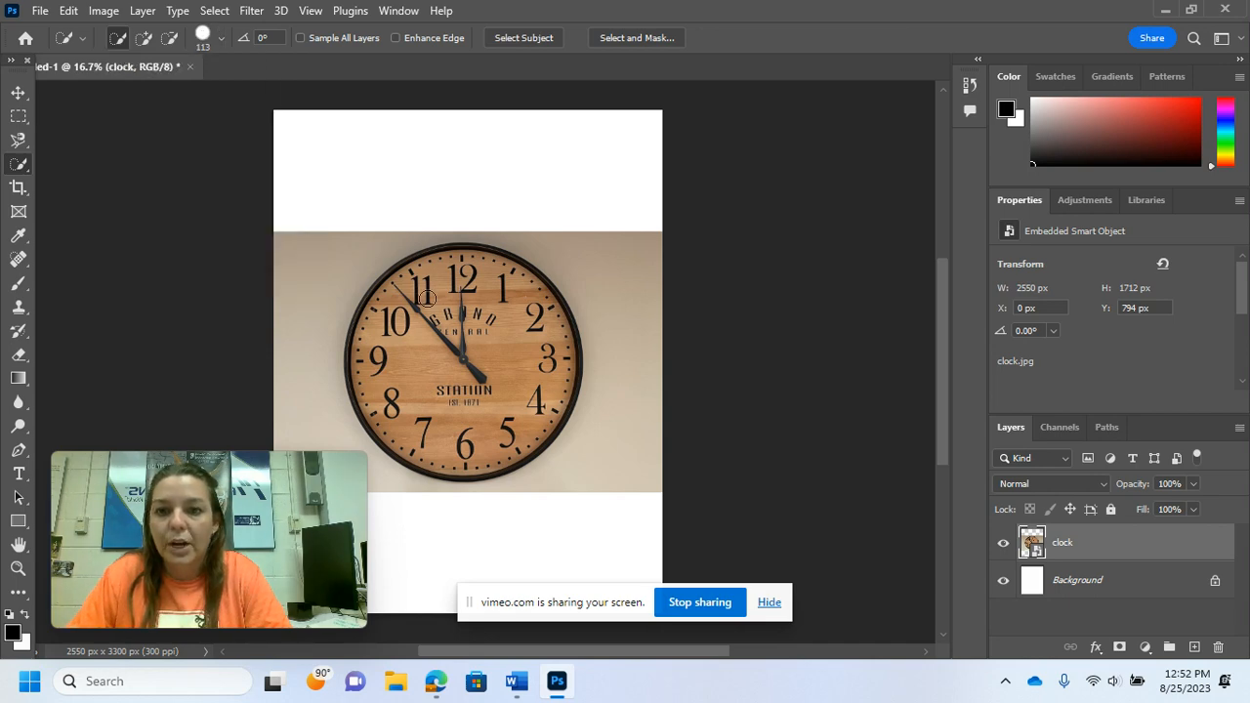
Step: Select the clock with a Quick Selection stroke across its face and duplicate it onto a new layer
mouse_move(427, 262)
mouse_down()
mouse_move(496, 286)
mouse_move(514, 324)
mouse_move(515, 390)
mouse_move(501, 412)
mouse_move(553, 344)
mouse_move(554, 392)
mouse_move(471, 438)
mouse_move(404, 423)
mouse_move(374, 371)
mouse_move(379, 339)
mouse_move(416, 296)
mouse_move(457, 279)
mouse_move(534, 300)
mouse_up()
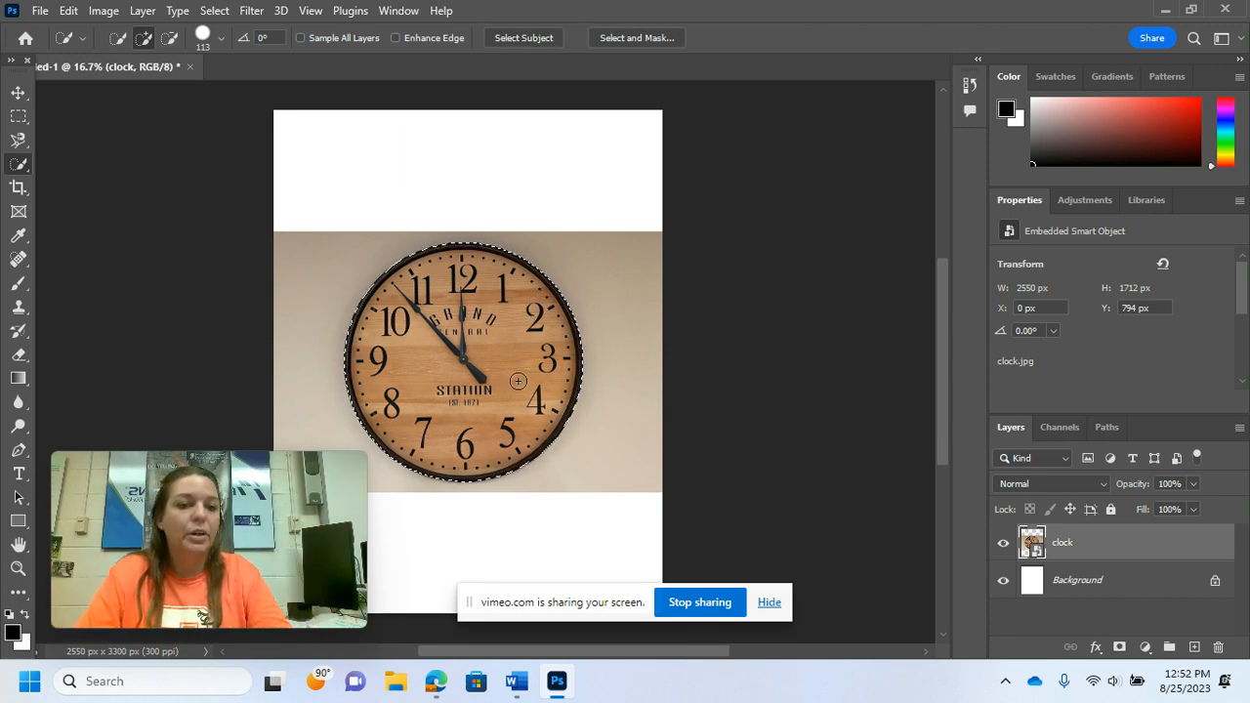
key(ctrl+j)
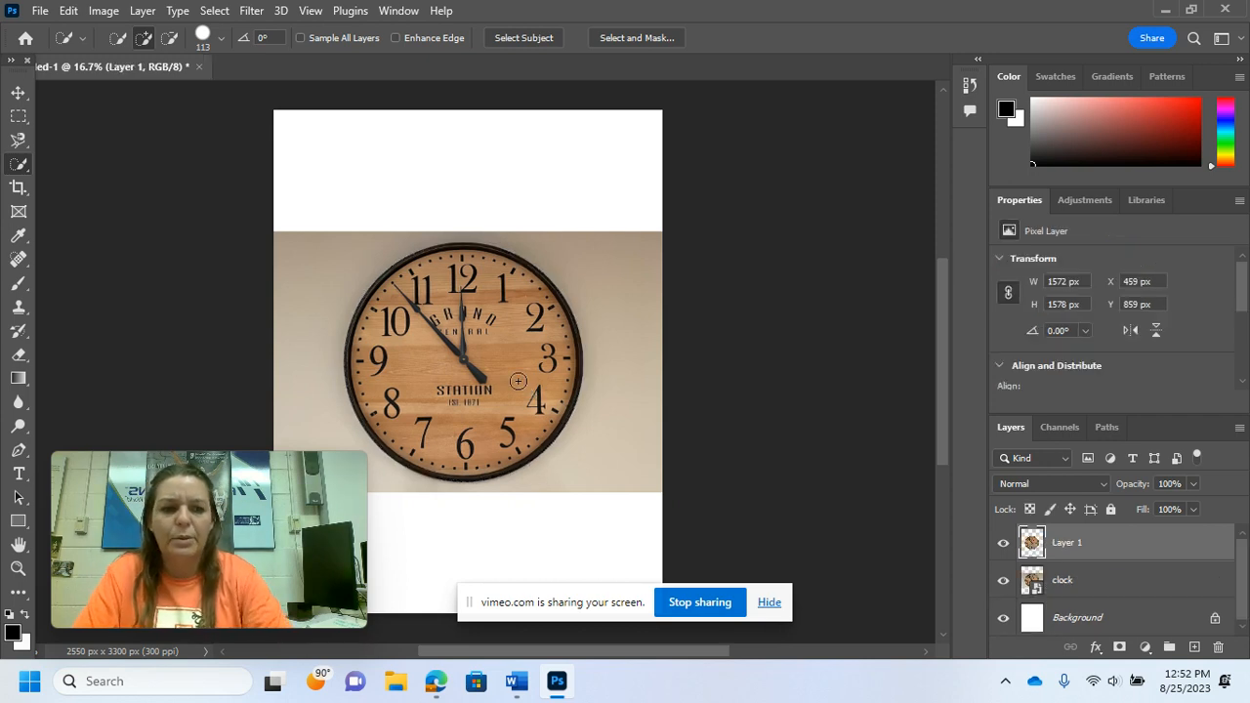
Step: Hide and reshow the clock layer, and undo the layer copy and the quick selection
click(1004, 581)
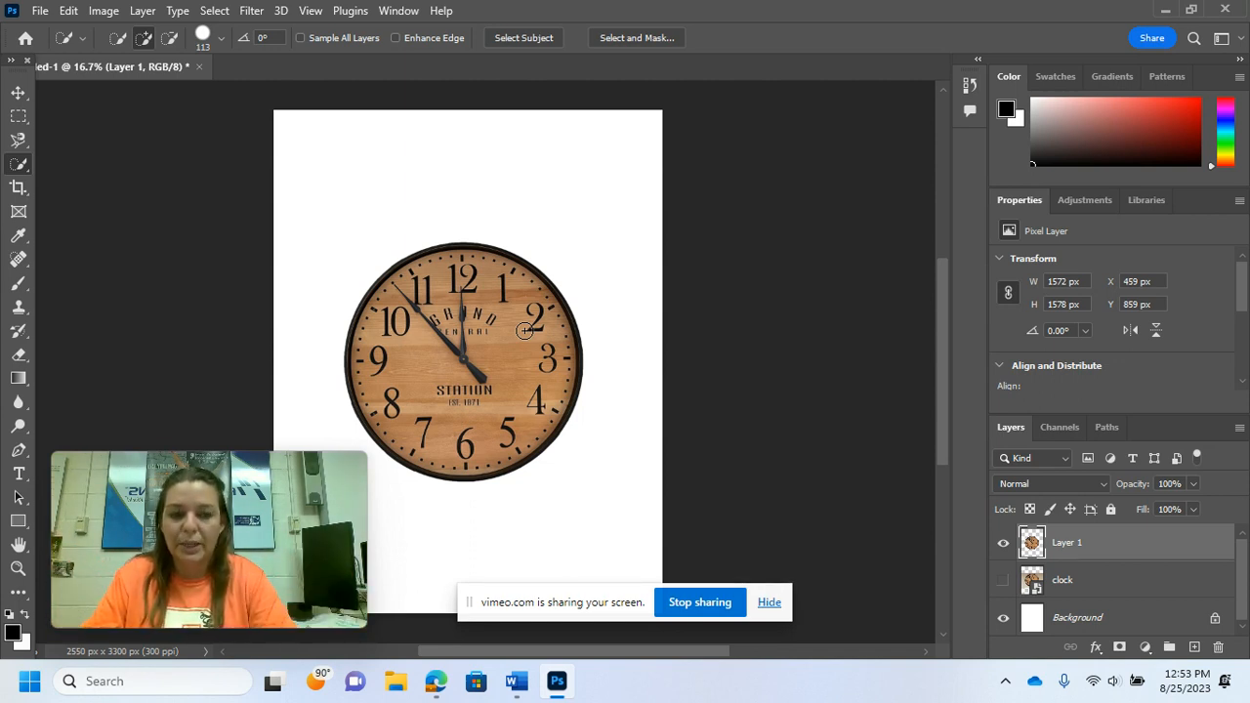
click(1003, 580)
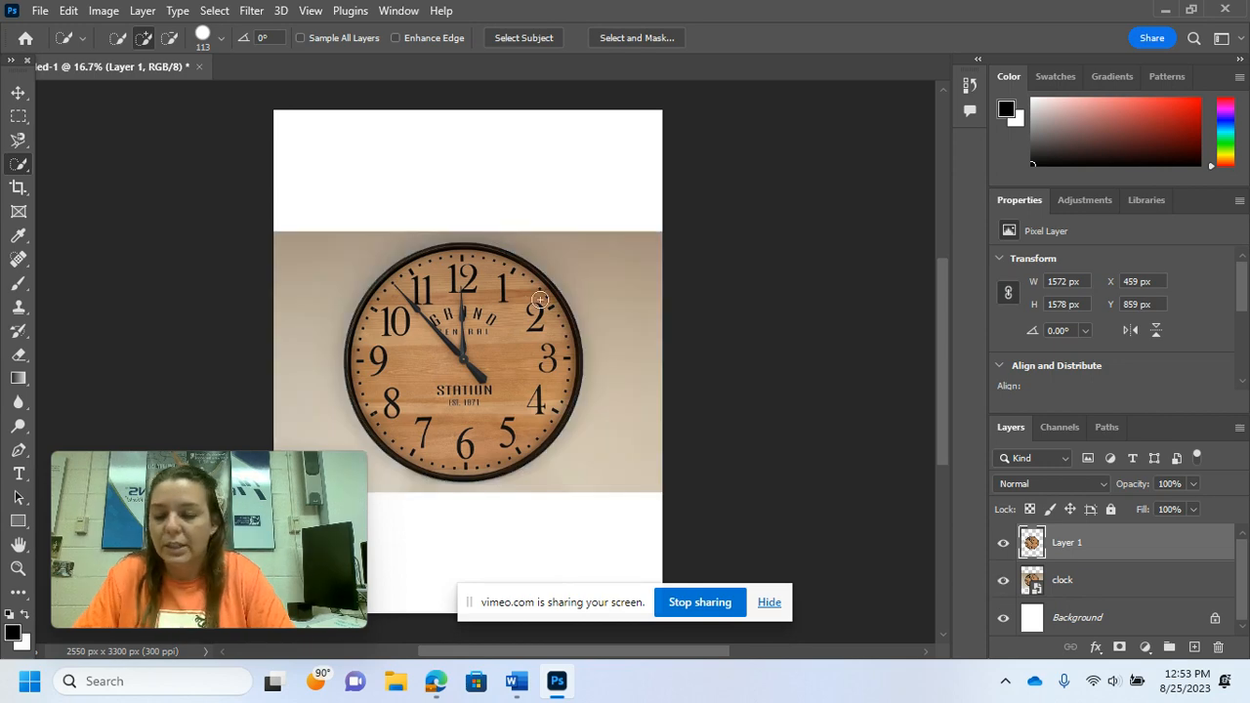
key(ctrl+z)
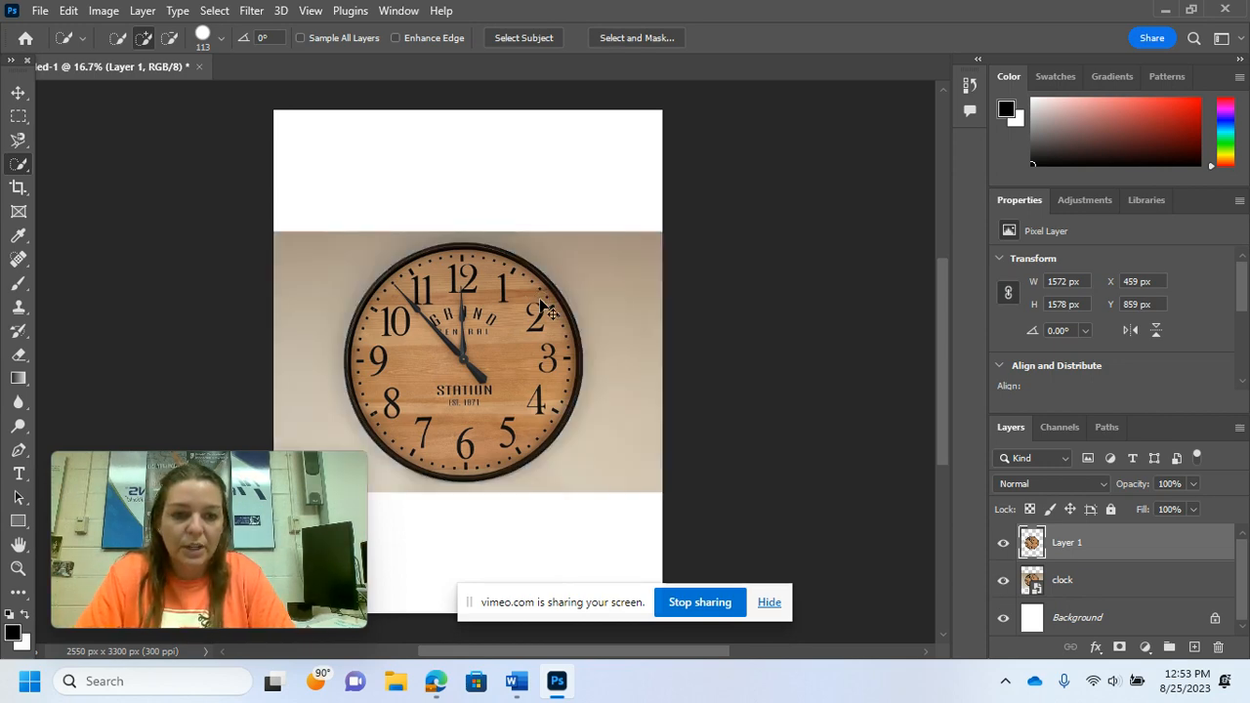
key(ctrl+z)
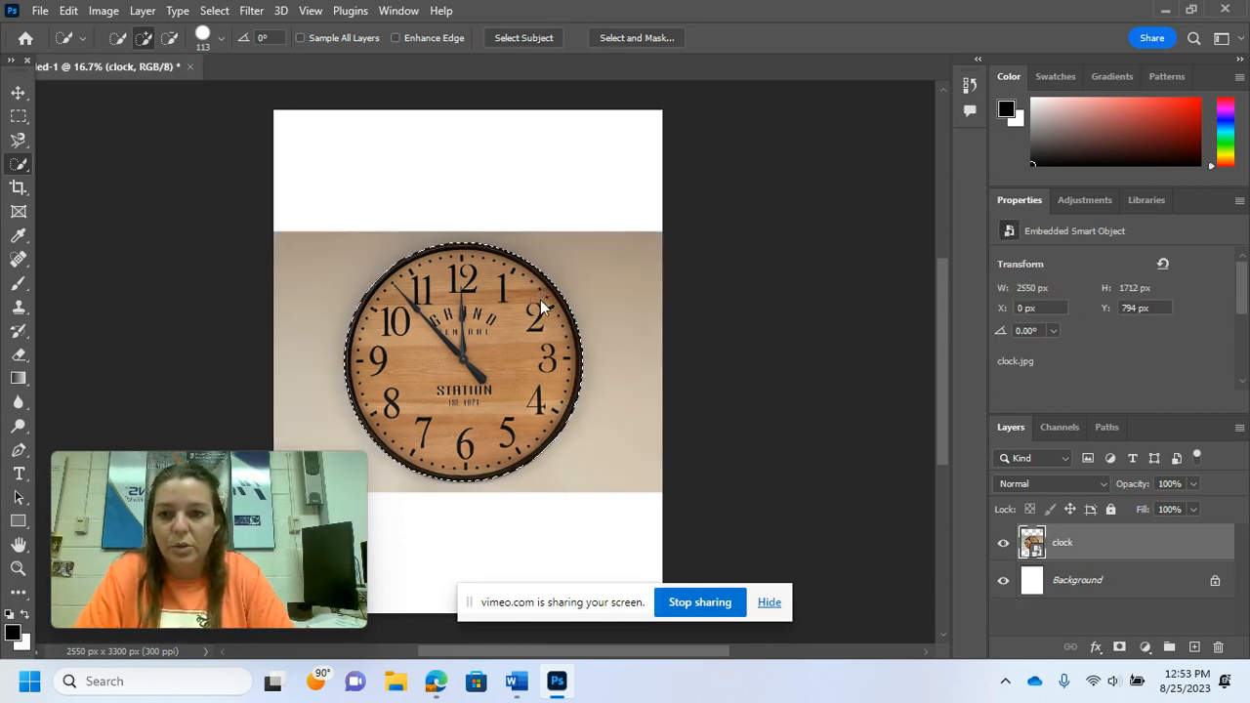
key(ctrl+z)
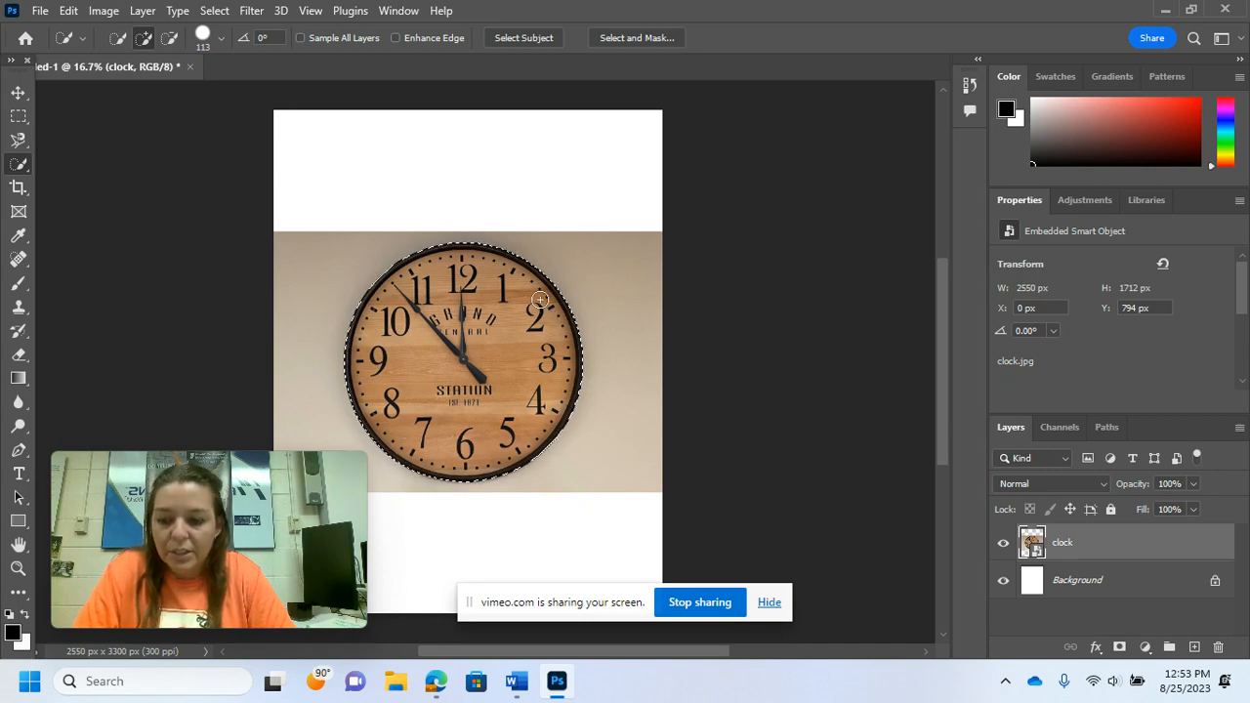
key(ctrl+z)
key(ctrl+z)
key(ctrl+z)
key(ctrl+z)
key(ctrl+z)
key(ctrl+z)
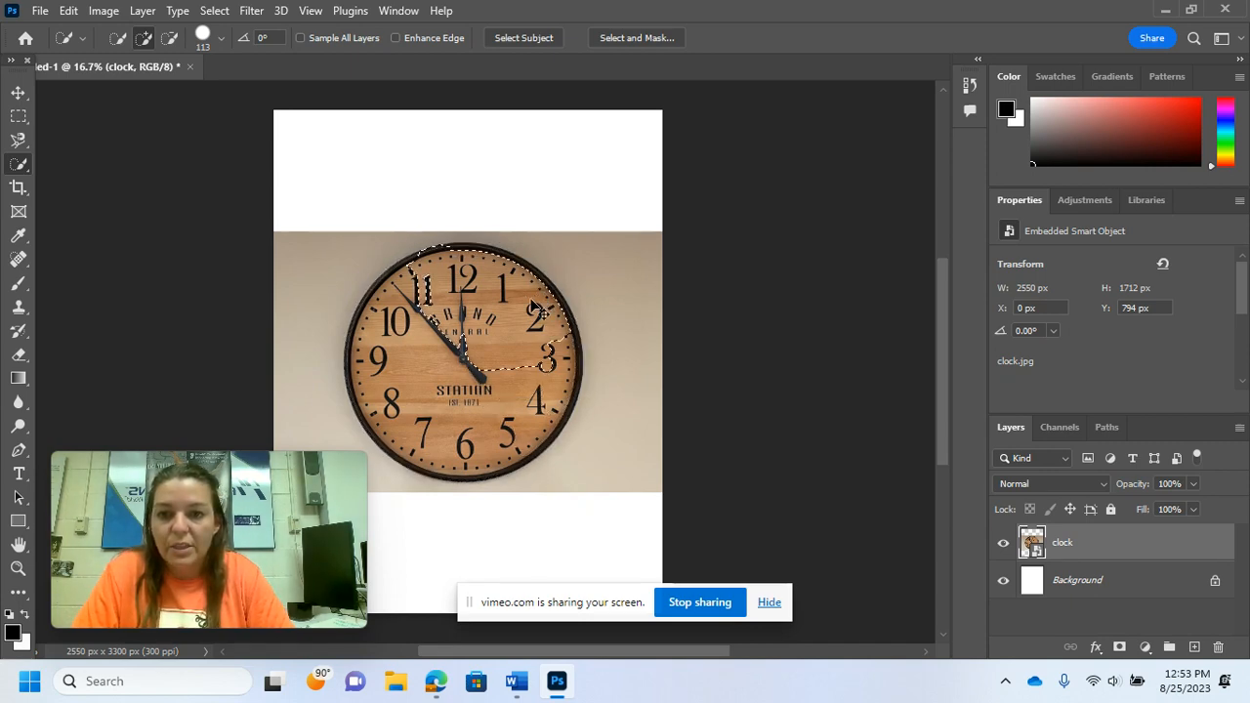
Step: Trace around the clock's rim with the Magnetic Lasso tool to select it
click(20, 141)
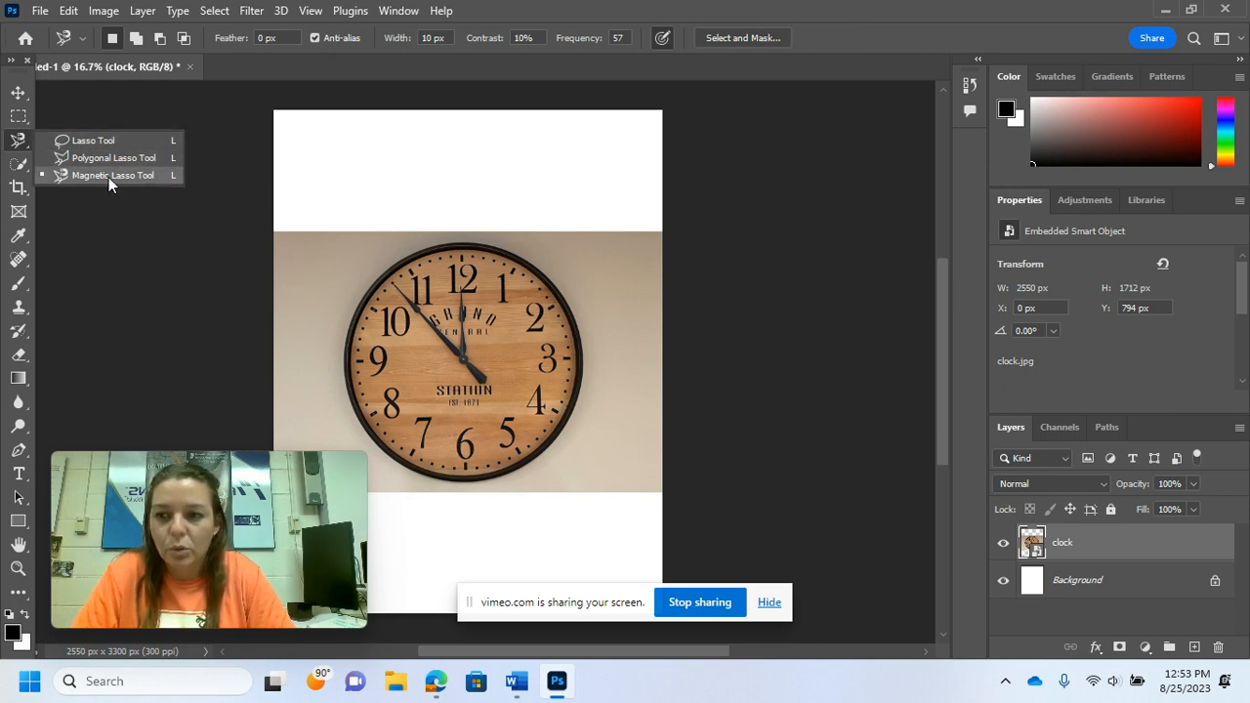
click(109, 177)
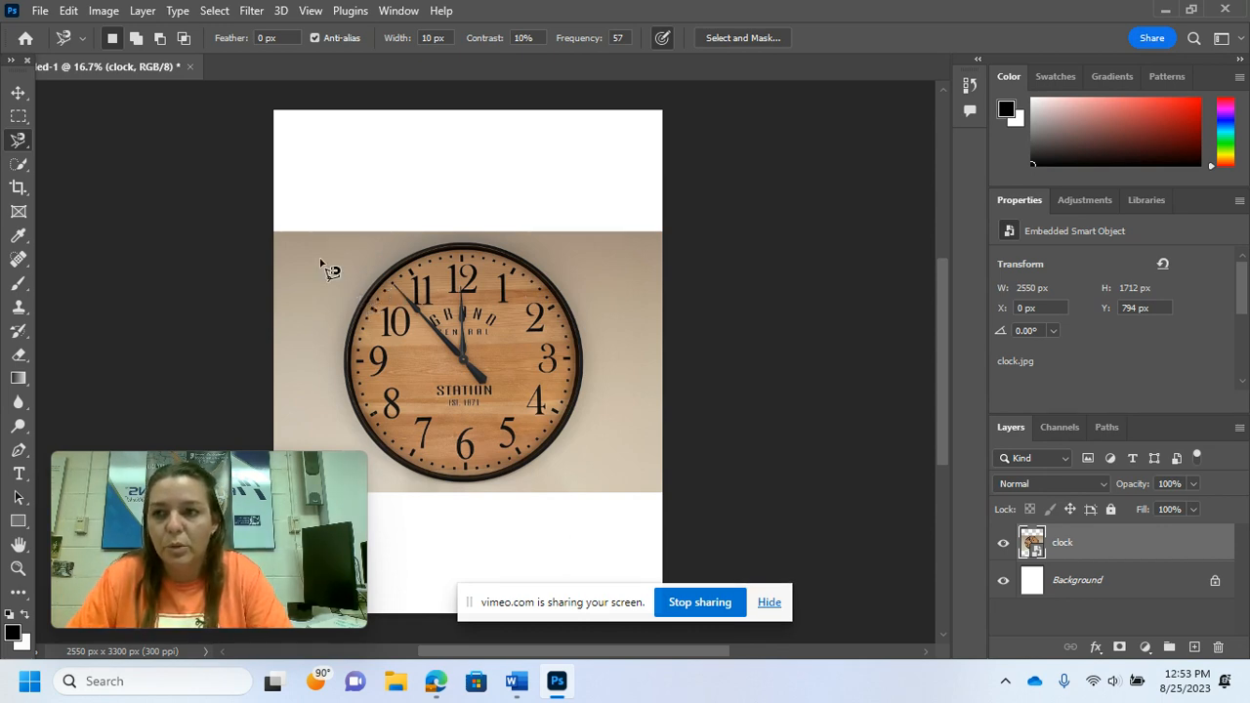
right_click(9, 145)
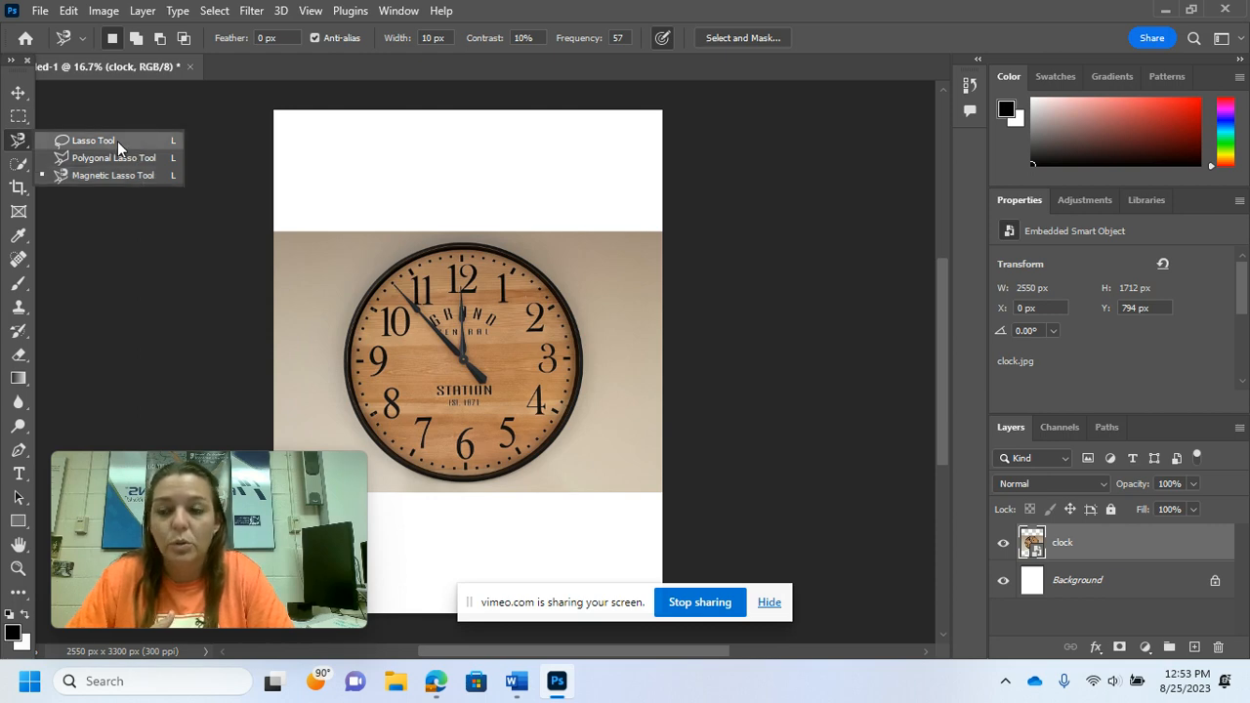
click(105, 172)
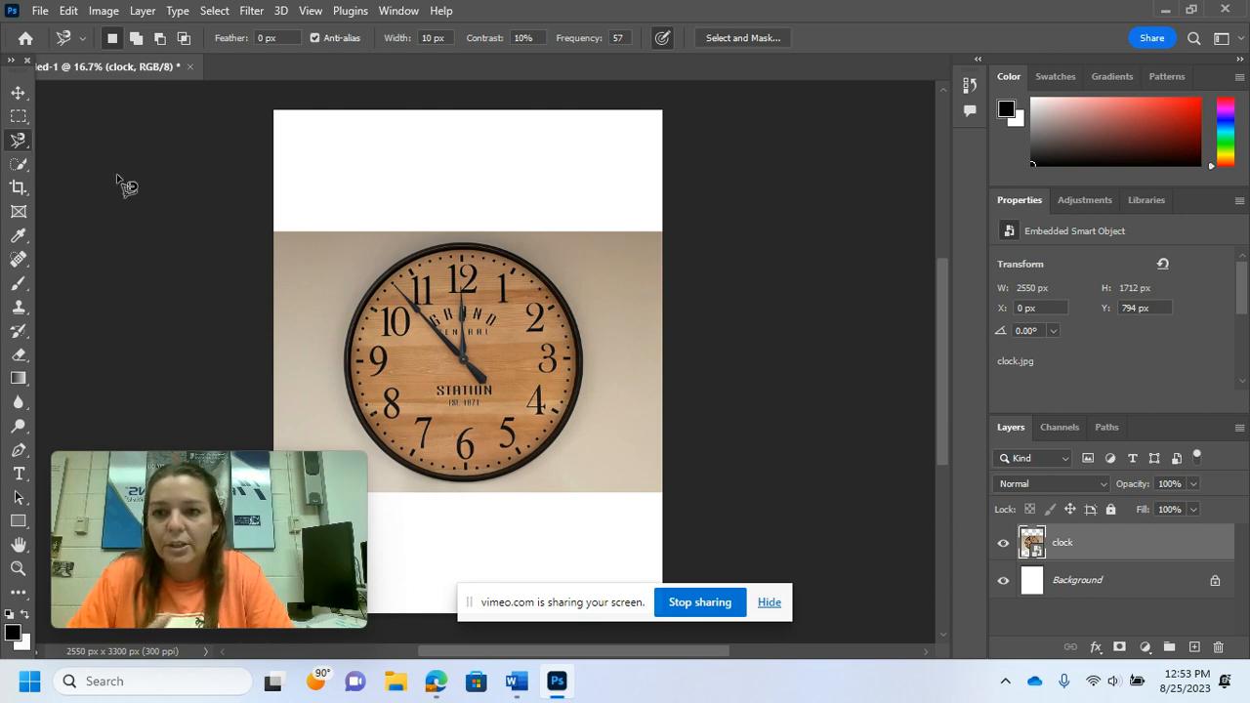
click(377, 283)
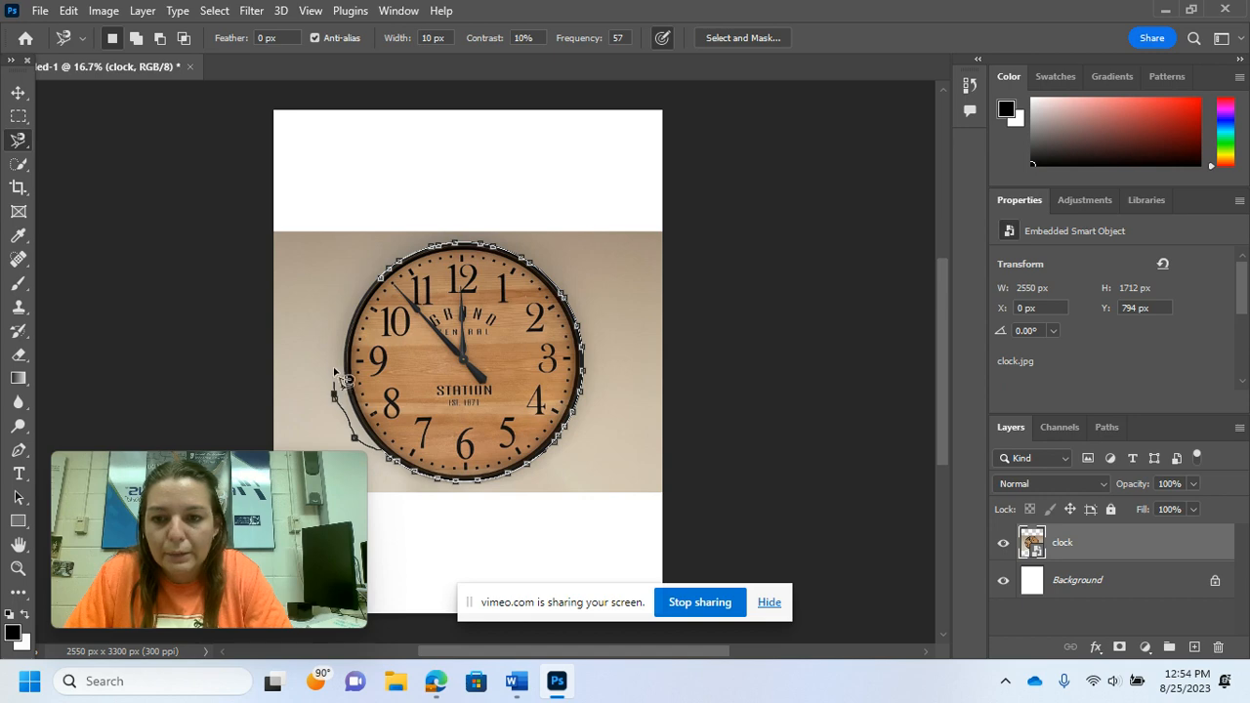
click(387, 285)
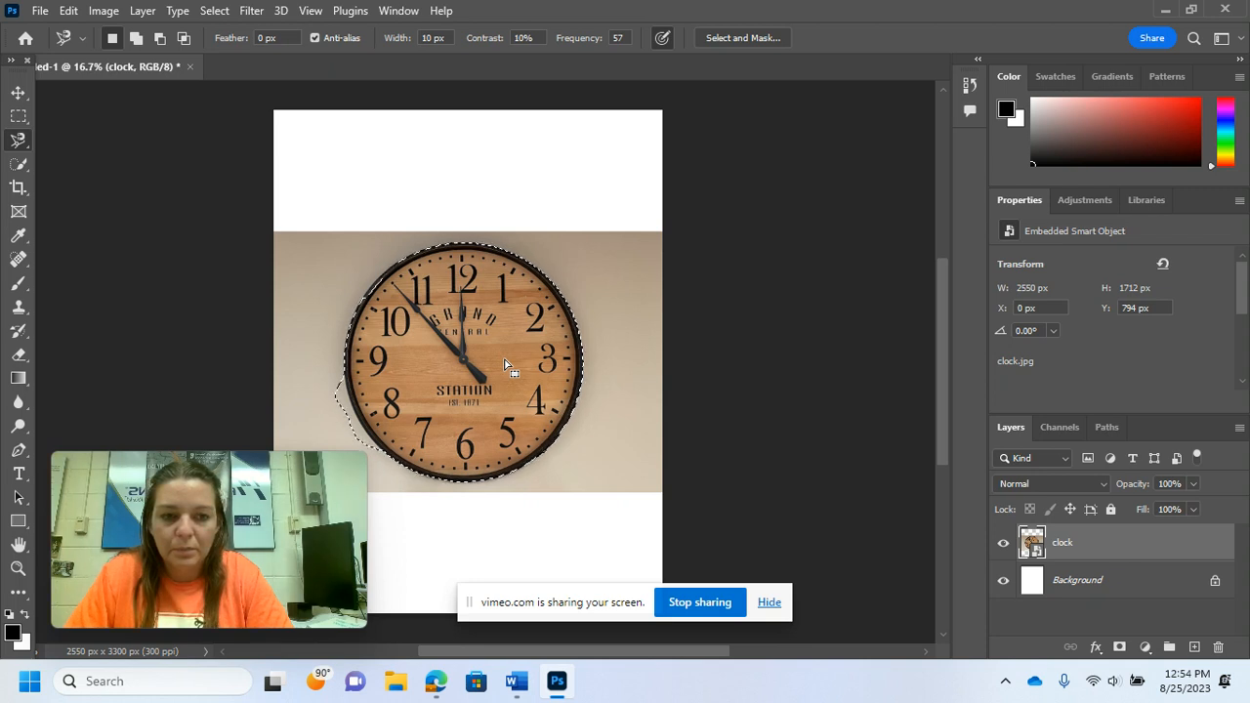
Step: Copy the lasso selection to a new layer and hide and reshow the clock layer to compare
key(ctrl+j)
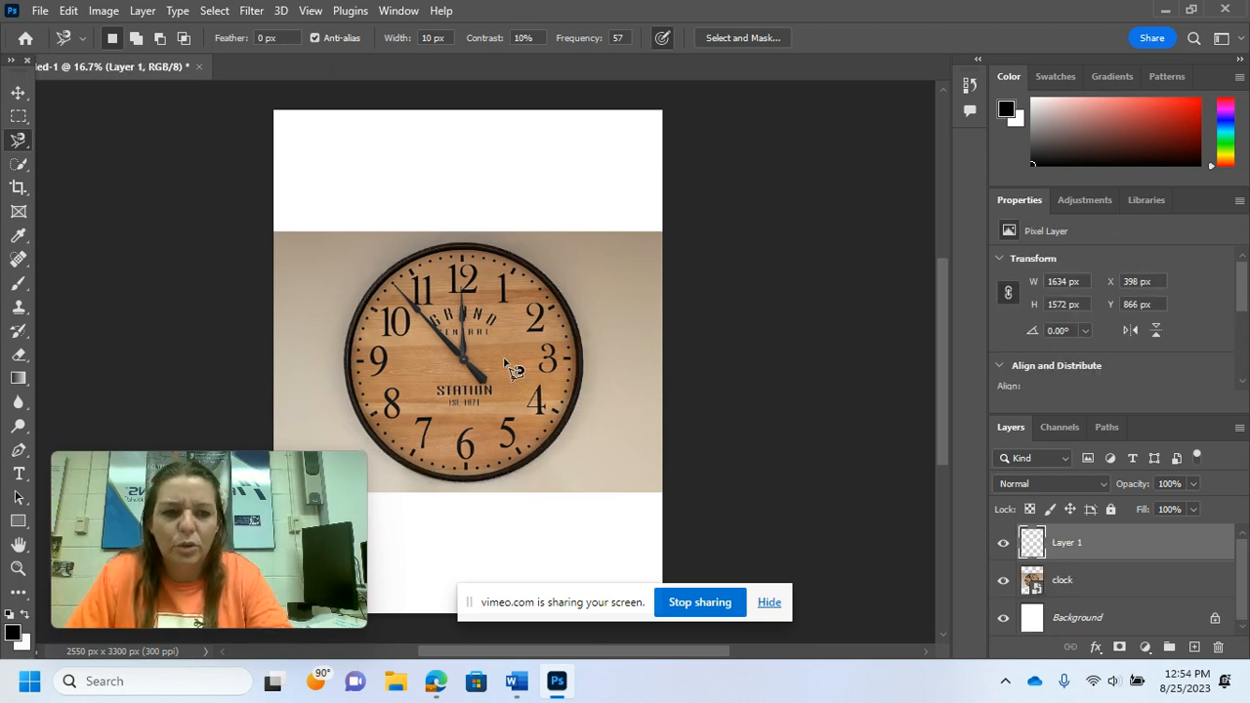
click(1005, 582)
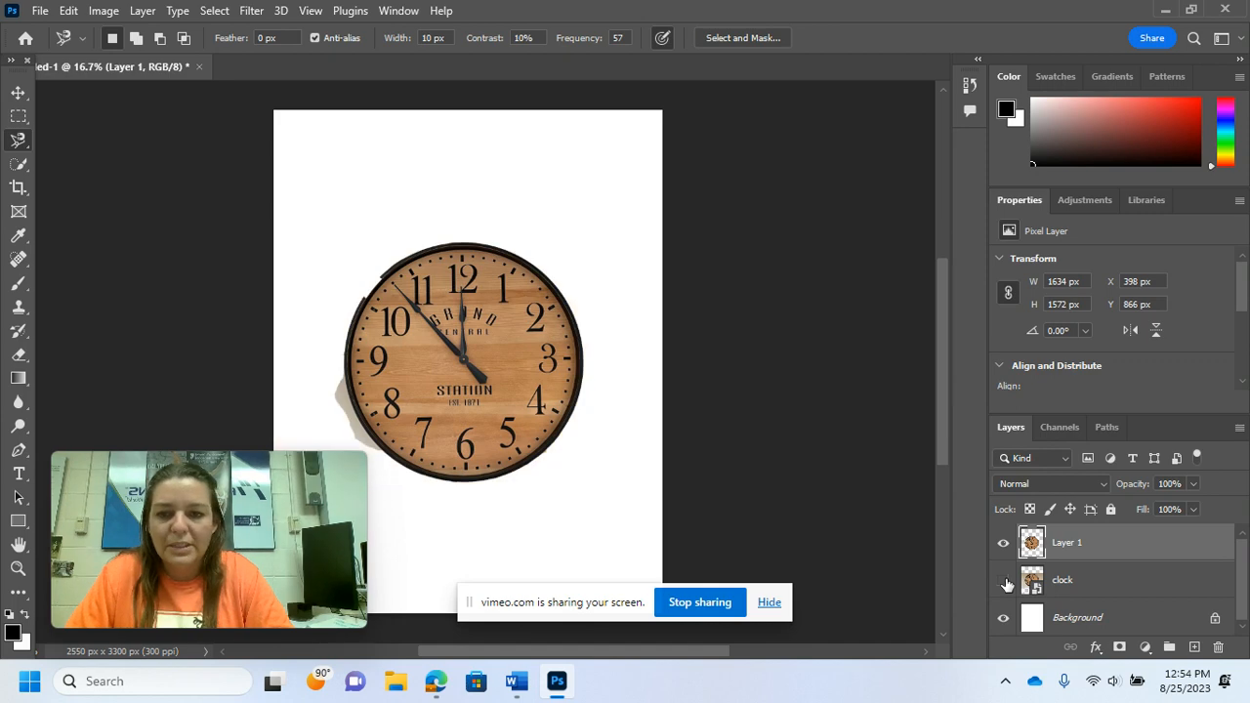
click(1005, 582)
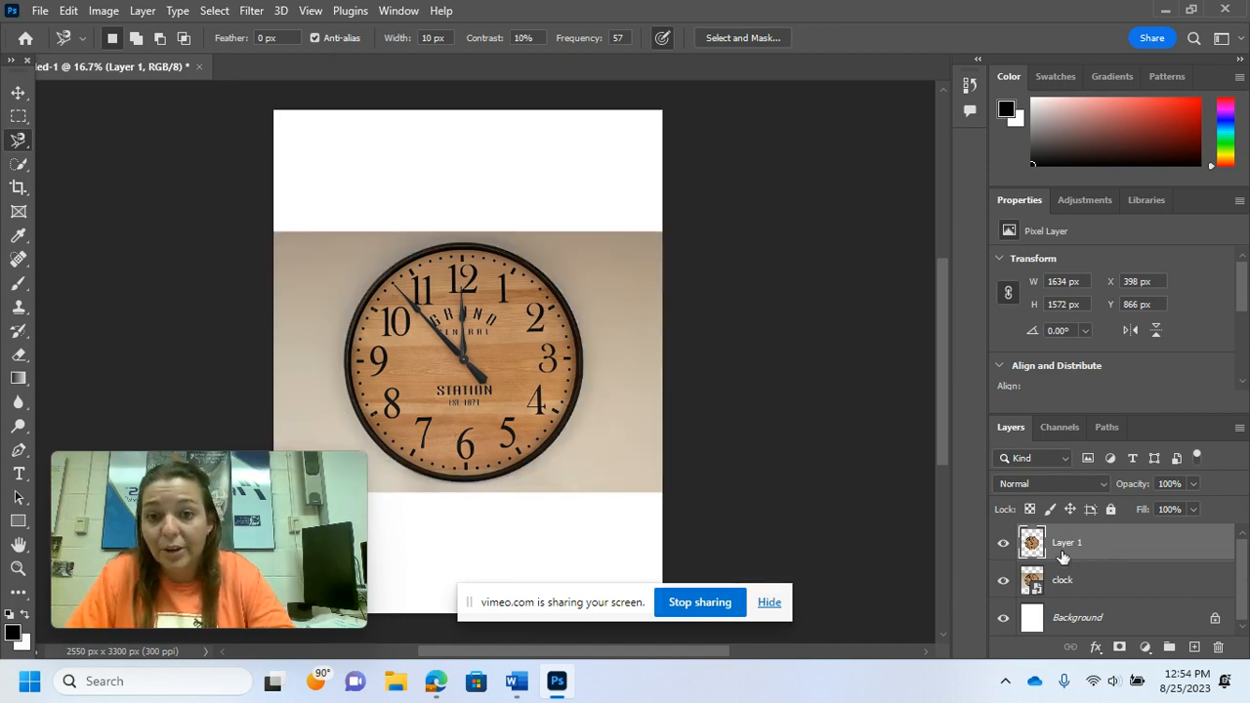
Step: Undo the lasso layer copy and the Magnetic Lasso selection
key(ctrl+z)
key(ctrl+z)
key(ctrl+z)
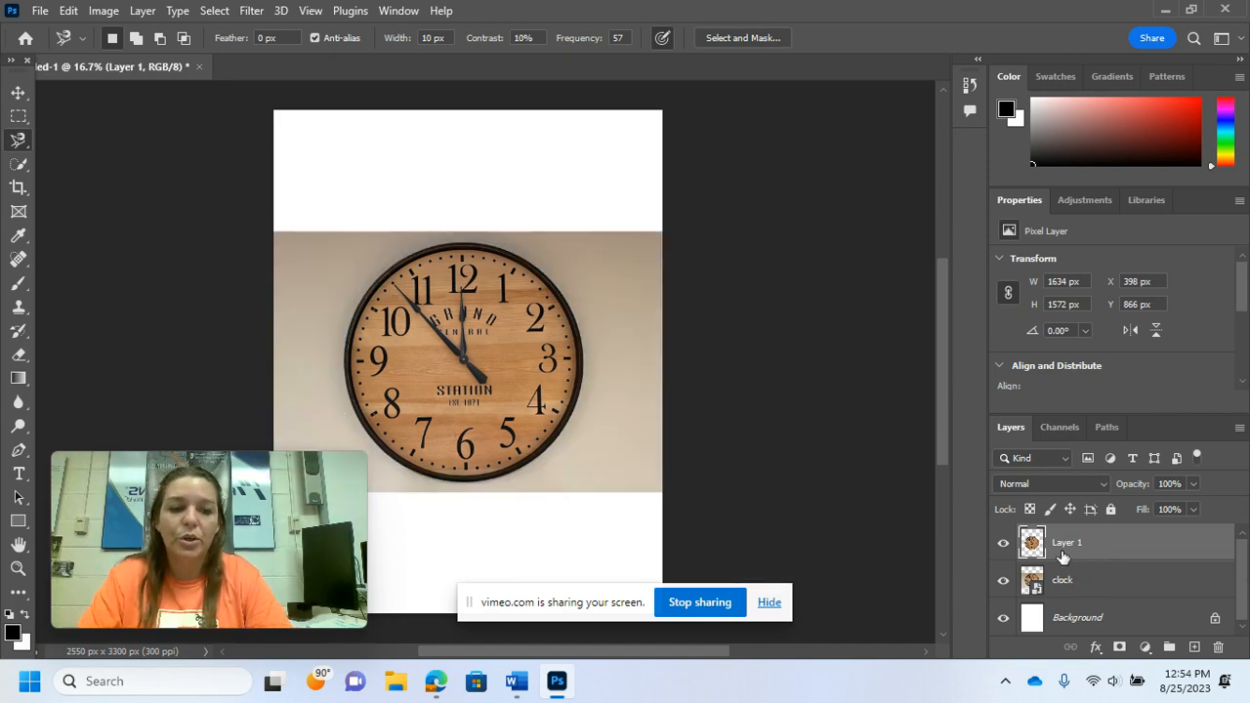
key(ctrl+z)
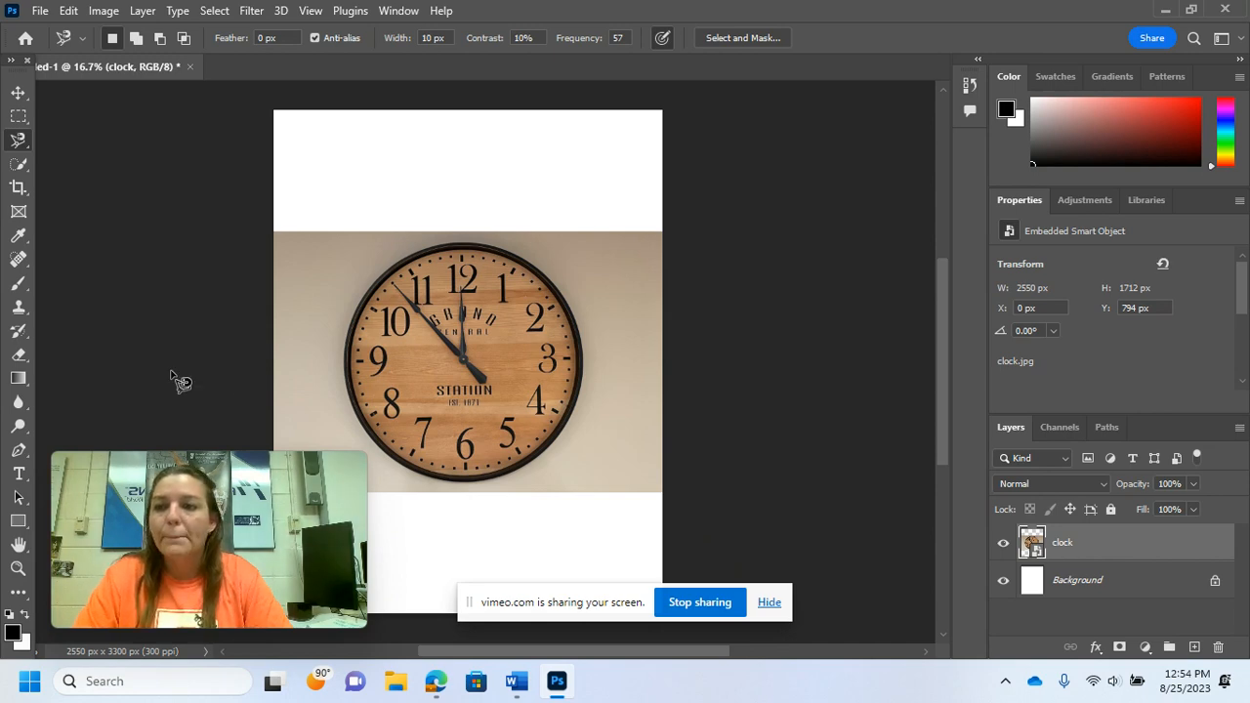
Step: Select the clock with Quick Selection strokes across its face, spilling the selection into the background on the right
click(16, 166)
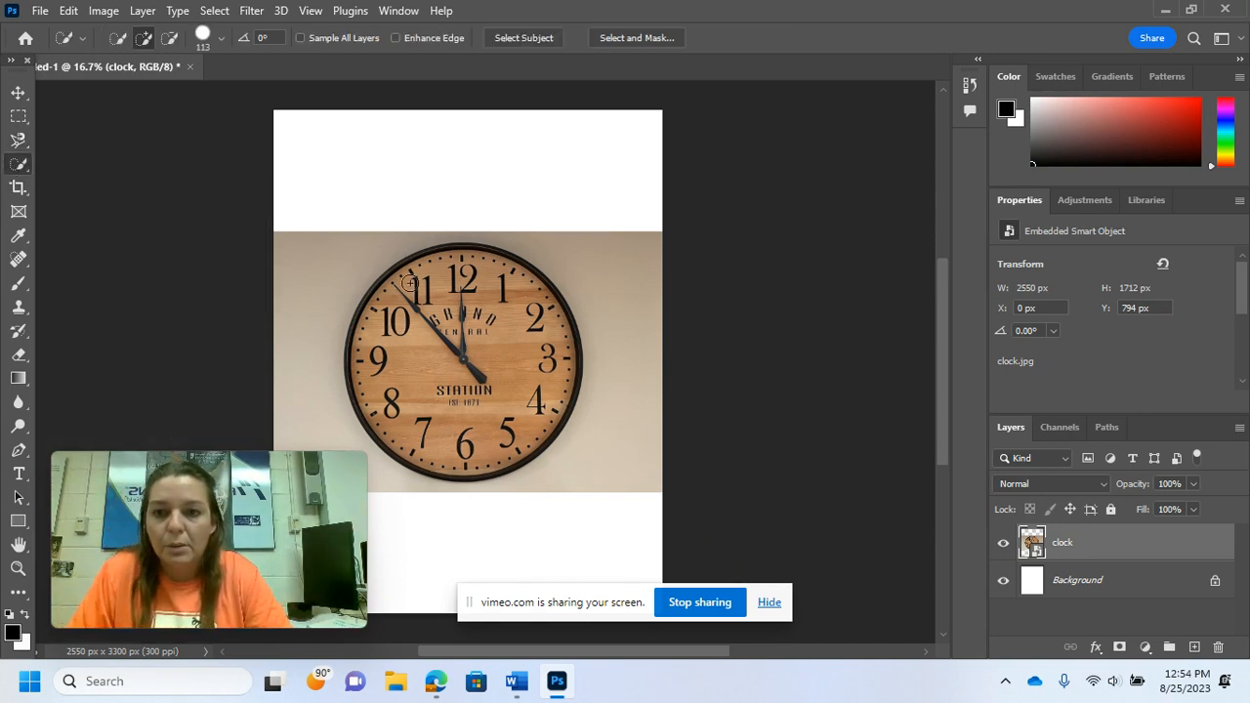
mouse_move(475, 265)
mouse_down()
mouse_move(519, 282)
mouse_move(556, 321)
mouse_move(564, 368)
mouse_move(545, 324)
mouse_move(452, 285)
mouse_move(383, 334)
mouse_move(442, 374)
mouse_up()
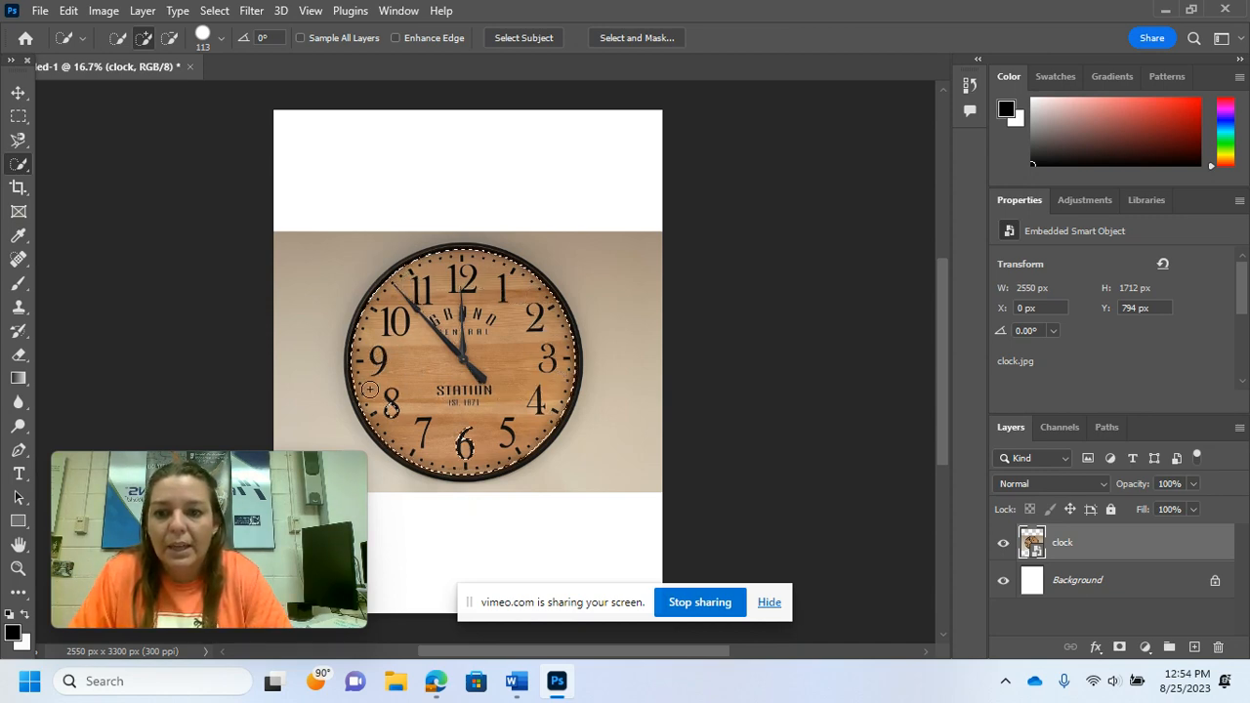
mouse_move(370, 388)
mouse_down()
mouse_move(436, 434)
mouse_move(517, 442)
mouse_move(557, 401)
mouse_move(565, 350)
mouse_up()
drag(440, 322, 904, 248)
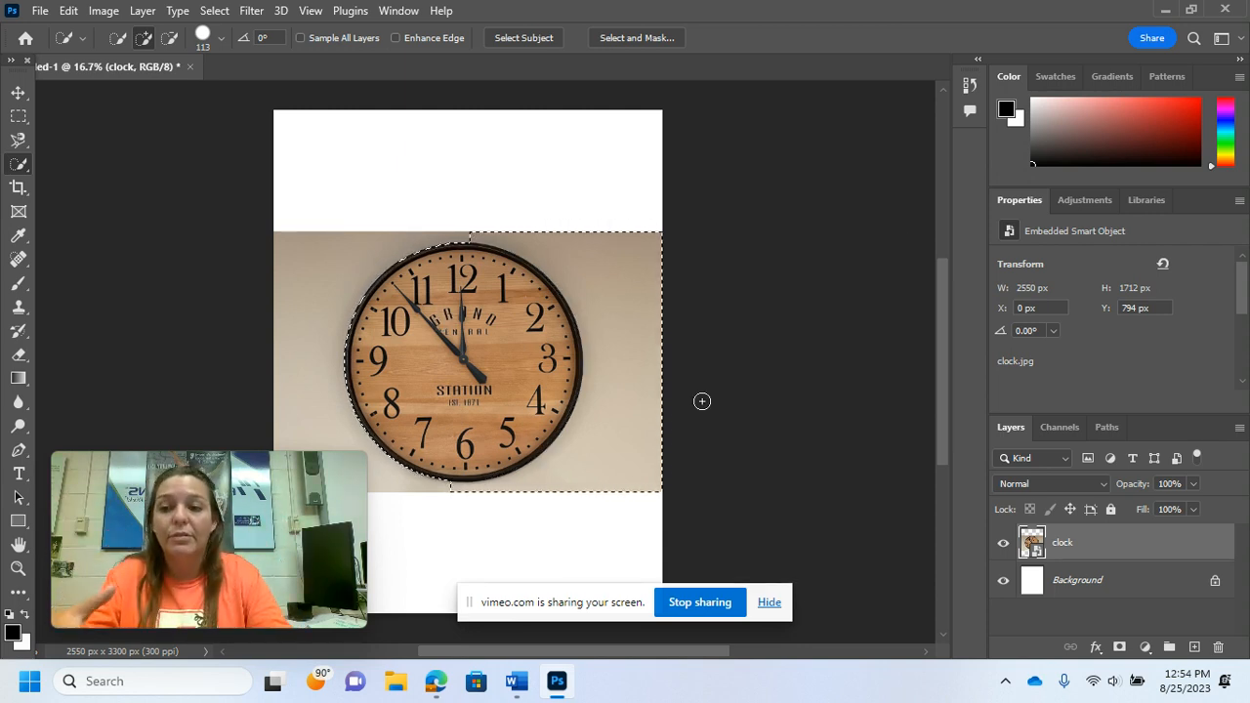
Step: Subtract the stray background areas from the Quick Selection so only the clock stays selected
click(169, 39)
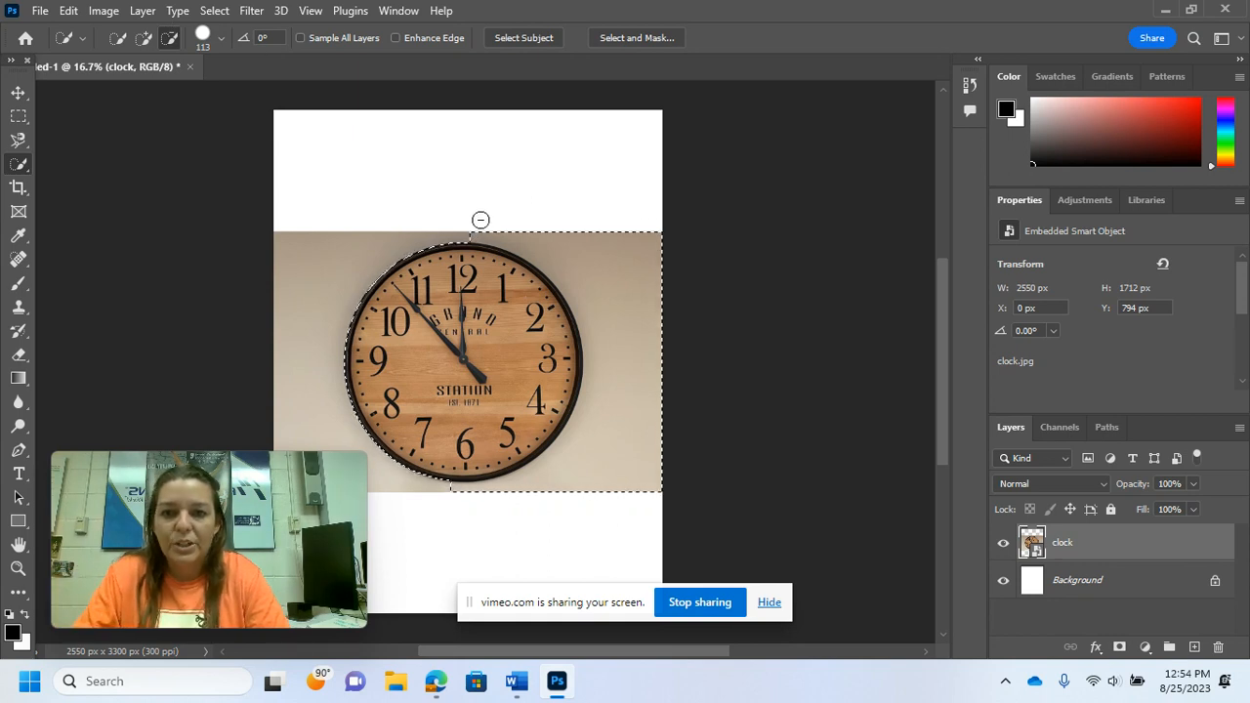
mouse_move(521, 229)
mouse_down()
mouse_move(588, 258)
mouse_move(631, 367)
mouse_move(623, 243)
mouse_up()
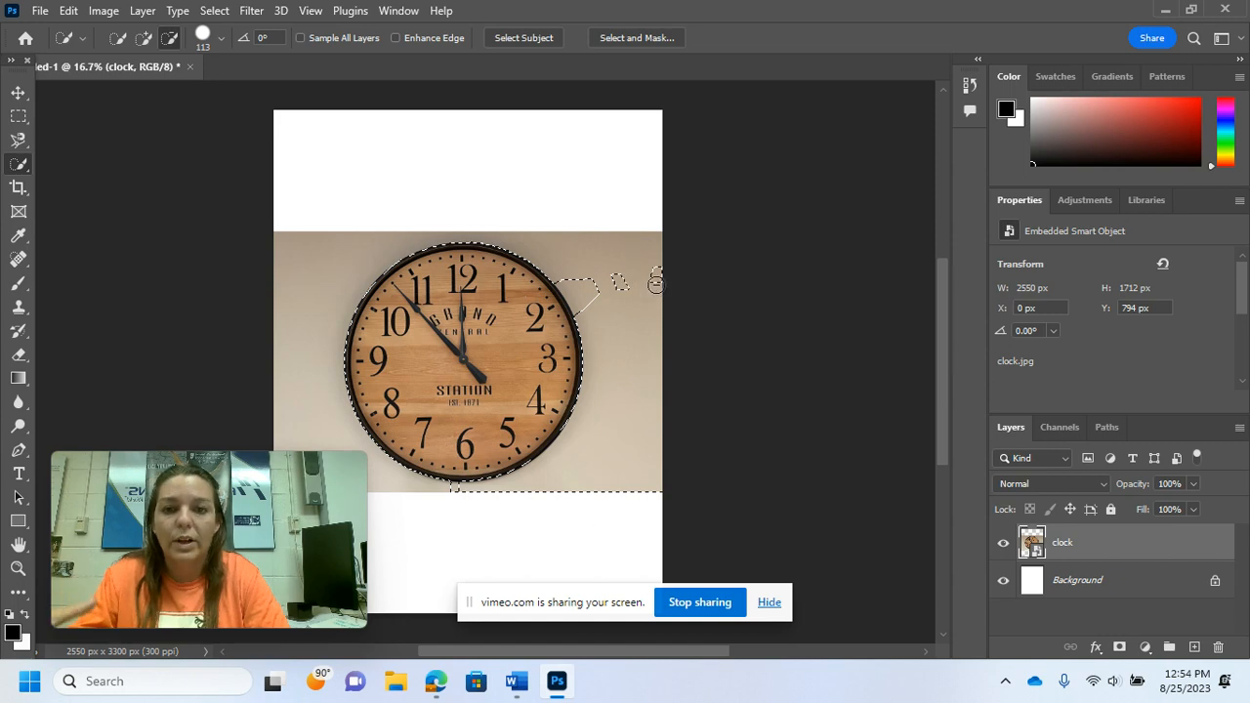
mouse_move(655, 282)
mouse_down()
mouse_move(579, 284)
mouse_move(584, 300)
mouse_move(566, 282)
mouse_move(603, 296)
mouse_move(653, 270)
mouse_up()
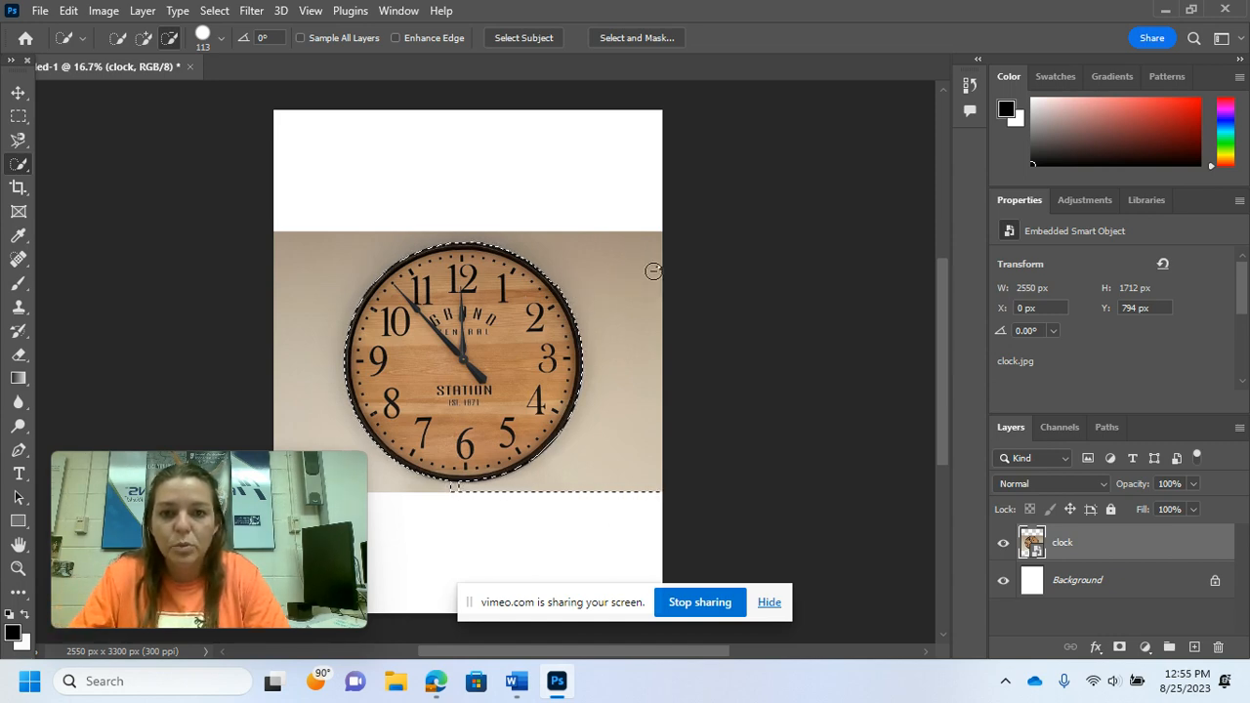
drag(664, 476, 603, 490)
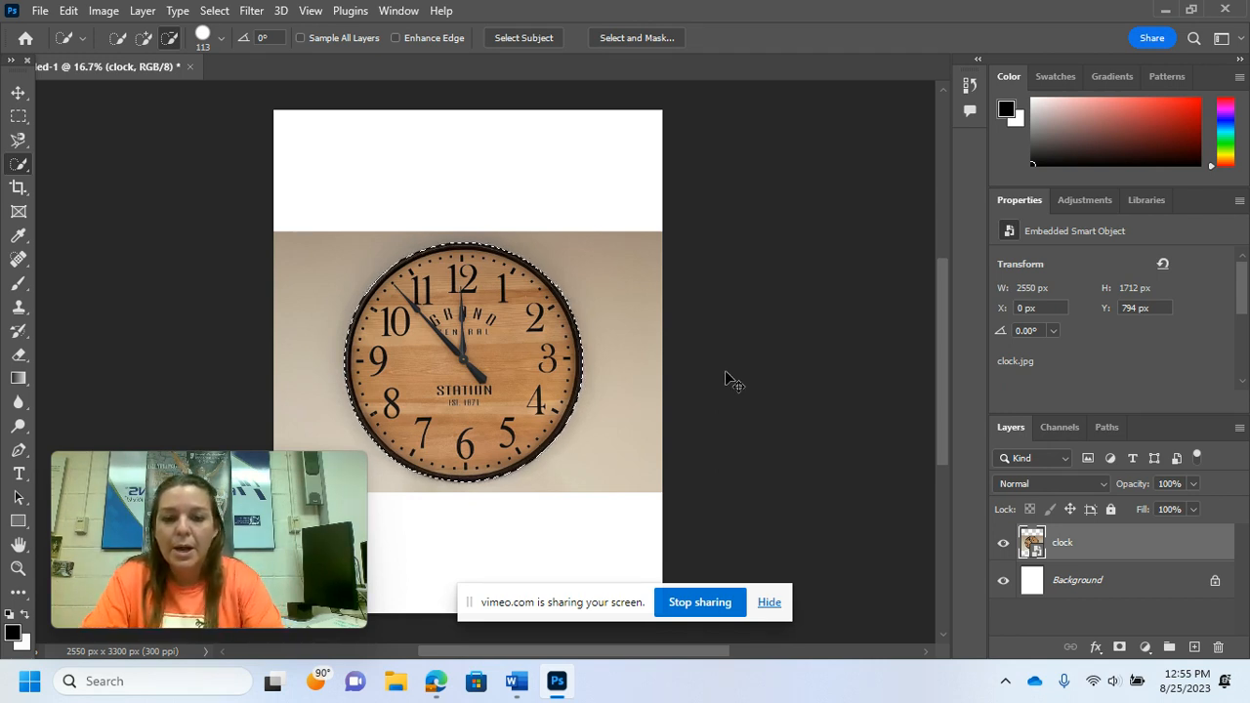
Step: Copy the selected clock to a new layer and hide the original clock layer
key(ctrl+j)
click(1004, 581)
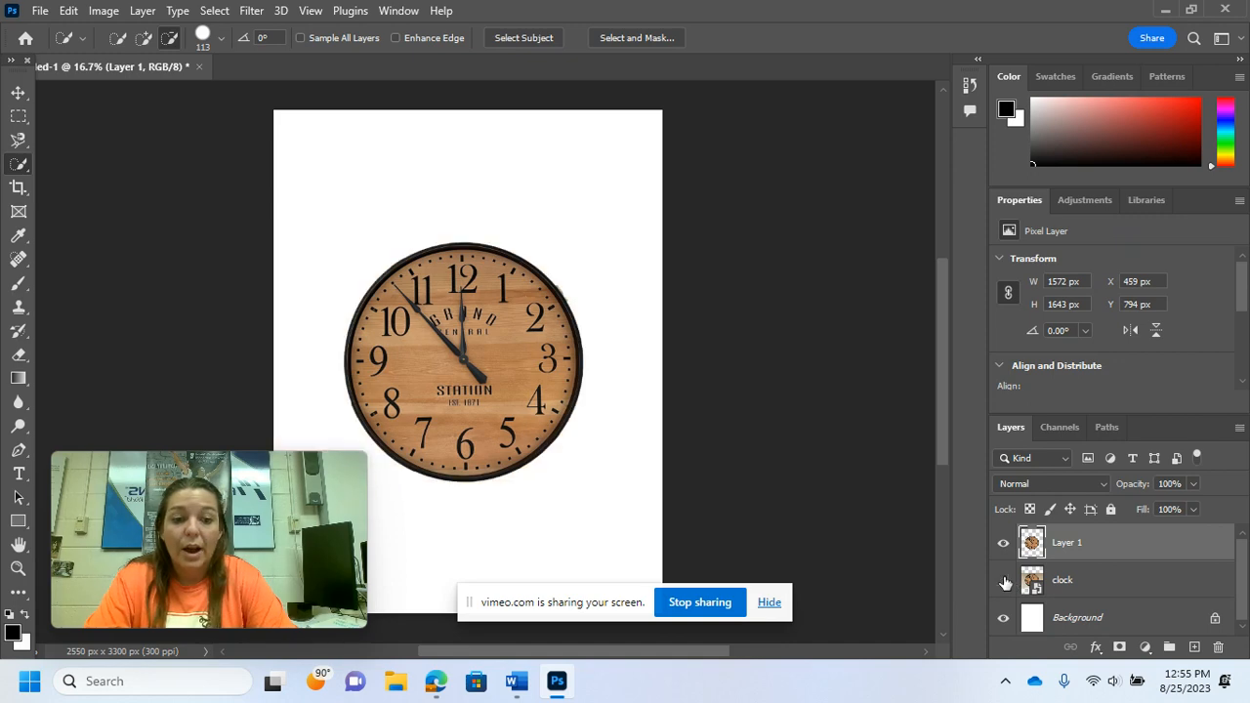